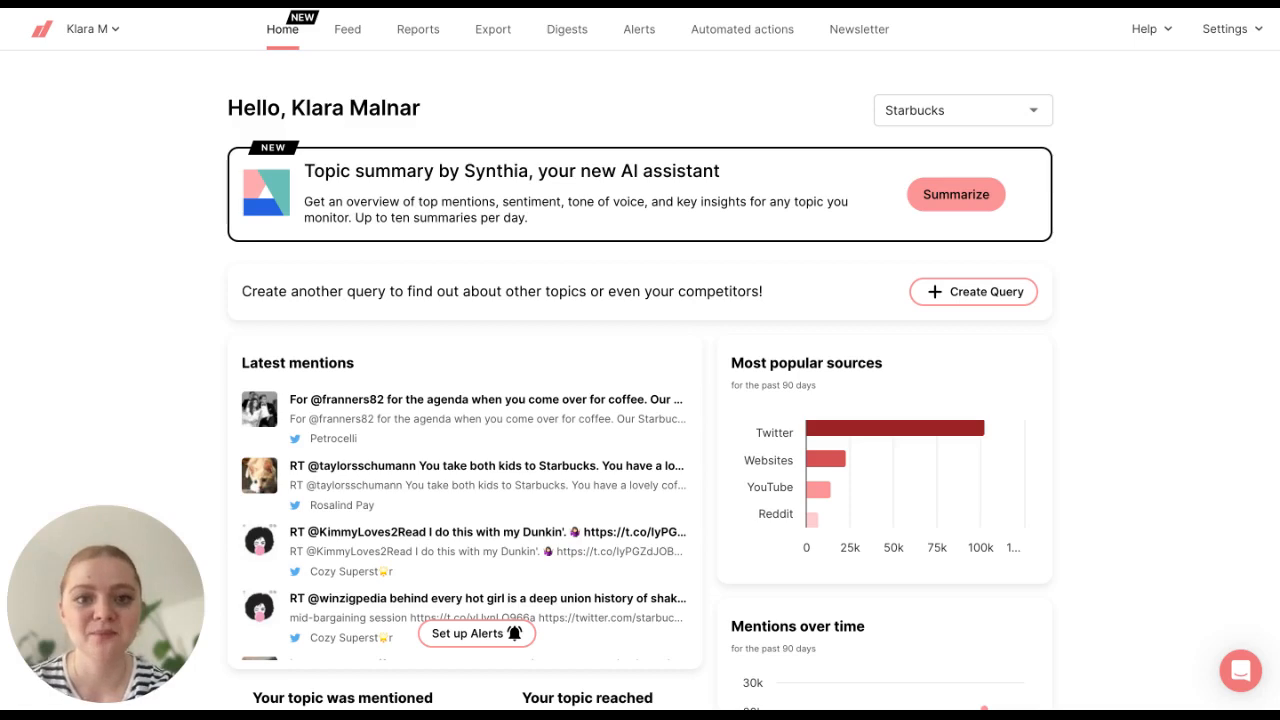
Step: Start a new automated action and select the Starbucks topic from the Coffee group as its feed source
{"action": "left_click", "coordinate": [741, 31]}
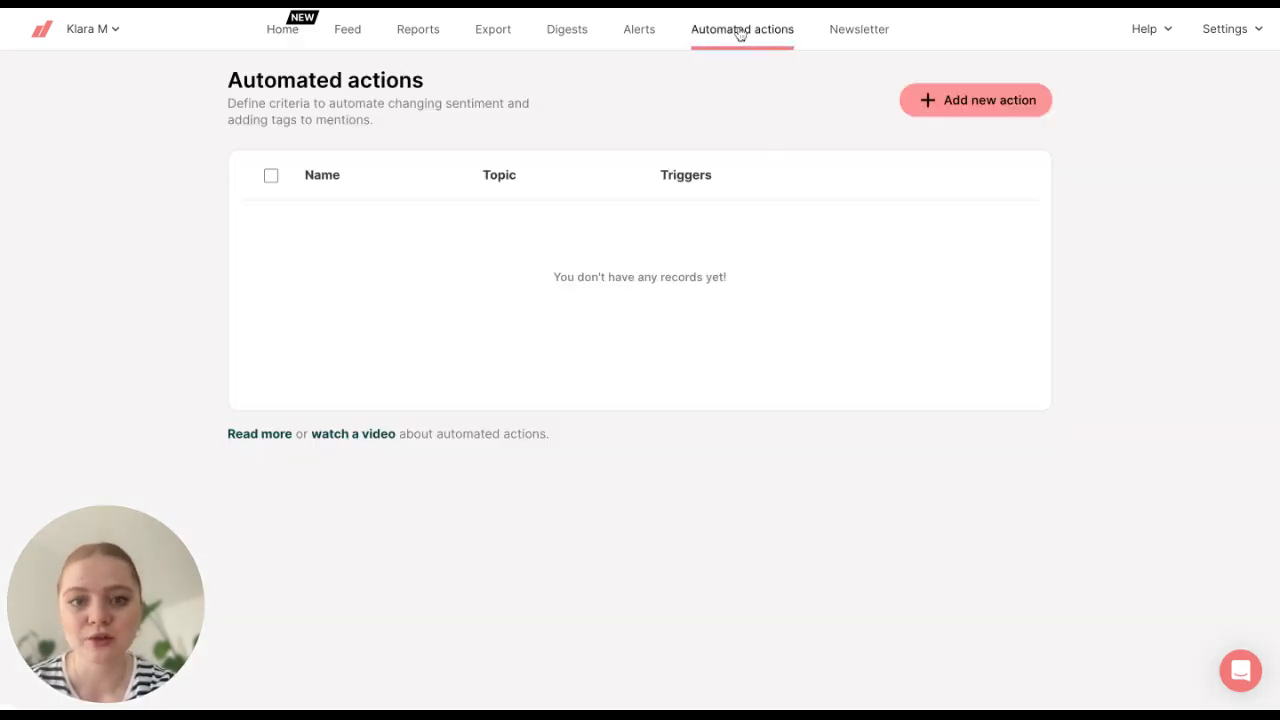
{"action": "left_click", "coordinate": [985, 104]}
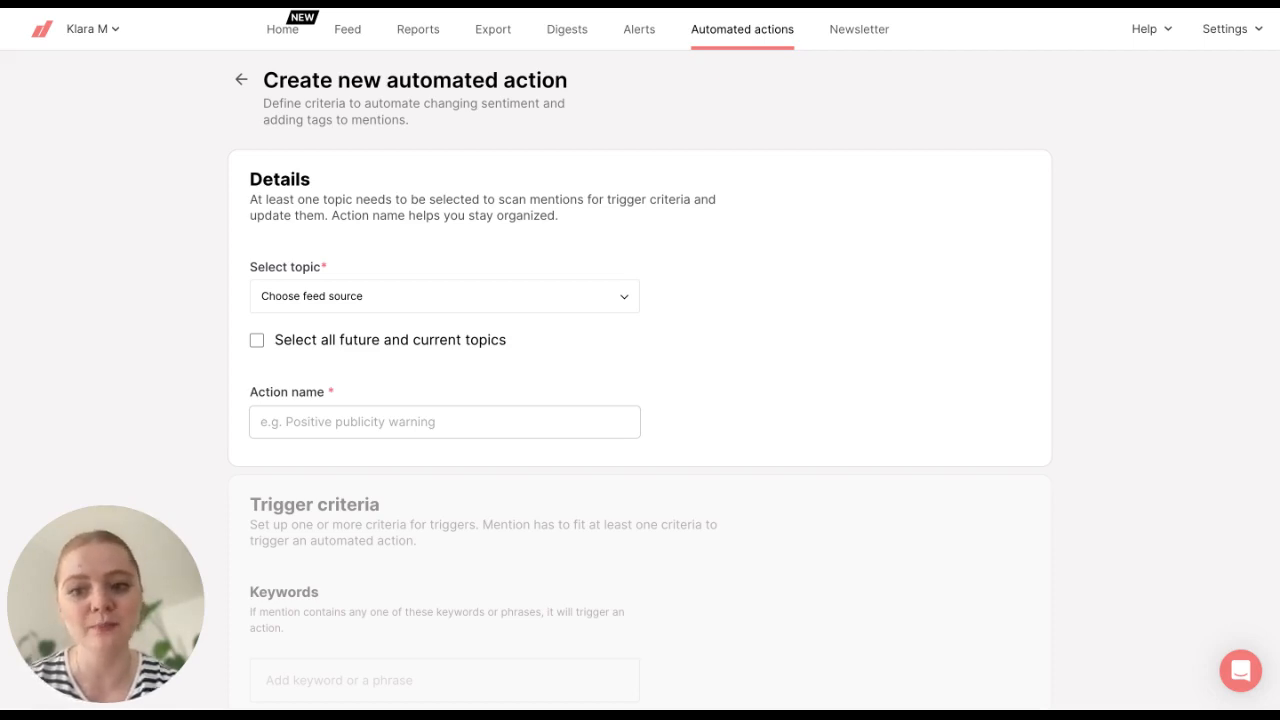
{"action": "left_click", "coordinate": [405, 305]}
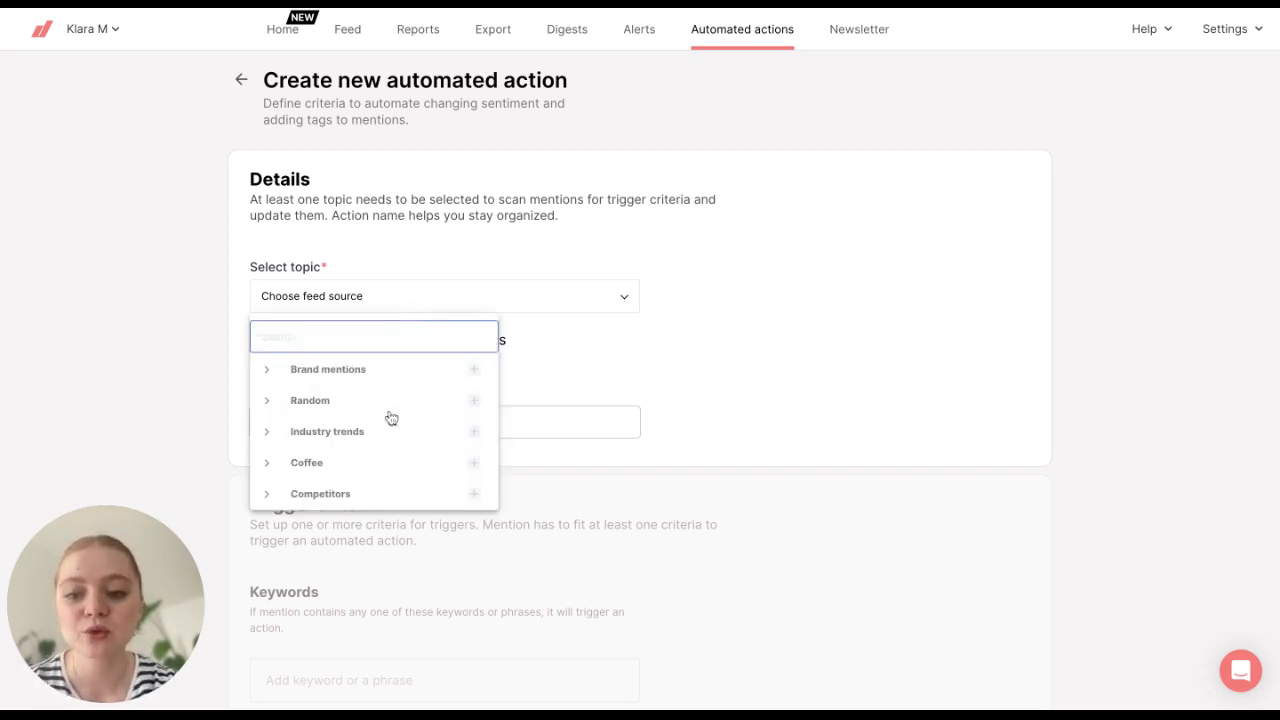
{"action": "left_click", "coordinate": [379, 461]}
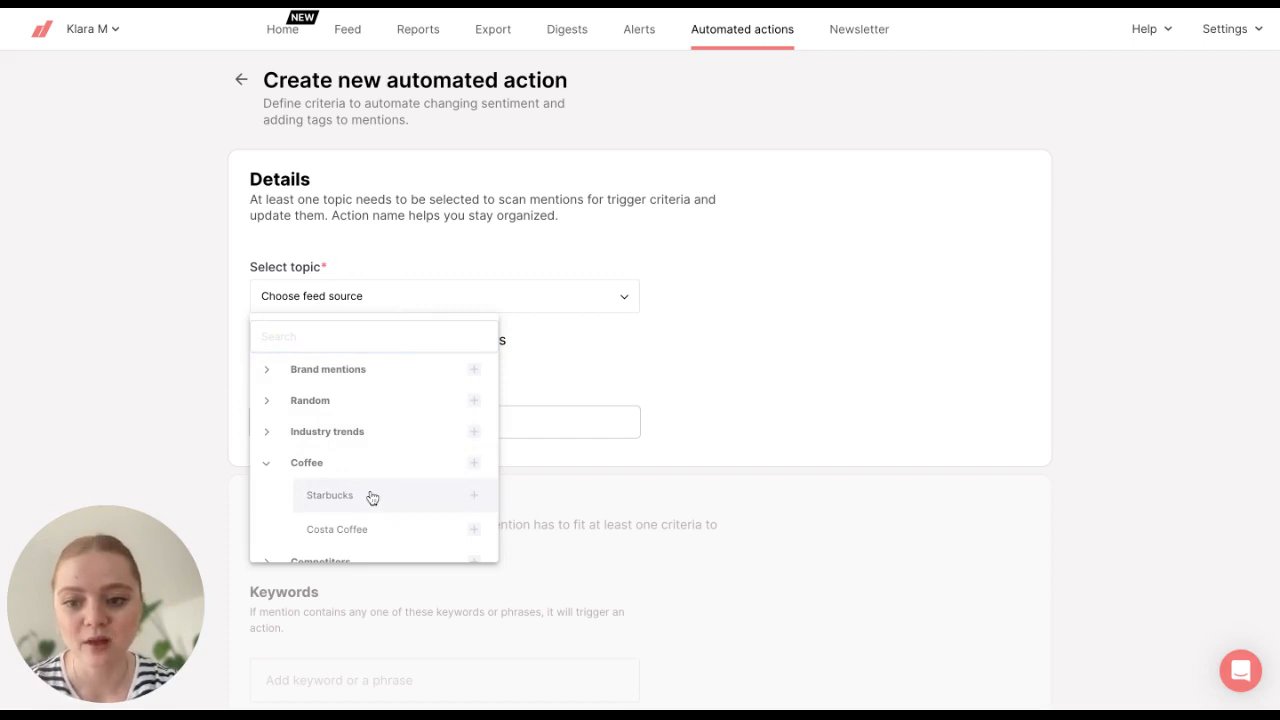
{"action": "left_click", "coordinate": [371, 497]}
{"action": "left_click", "coordinate": [572, 349]}
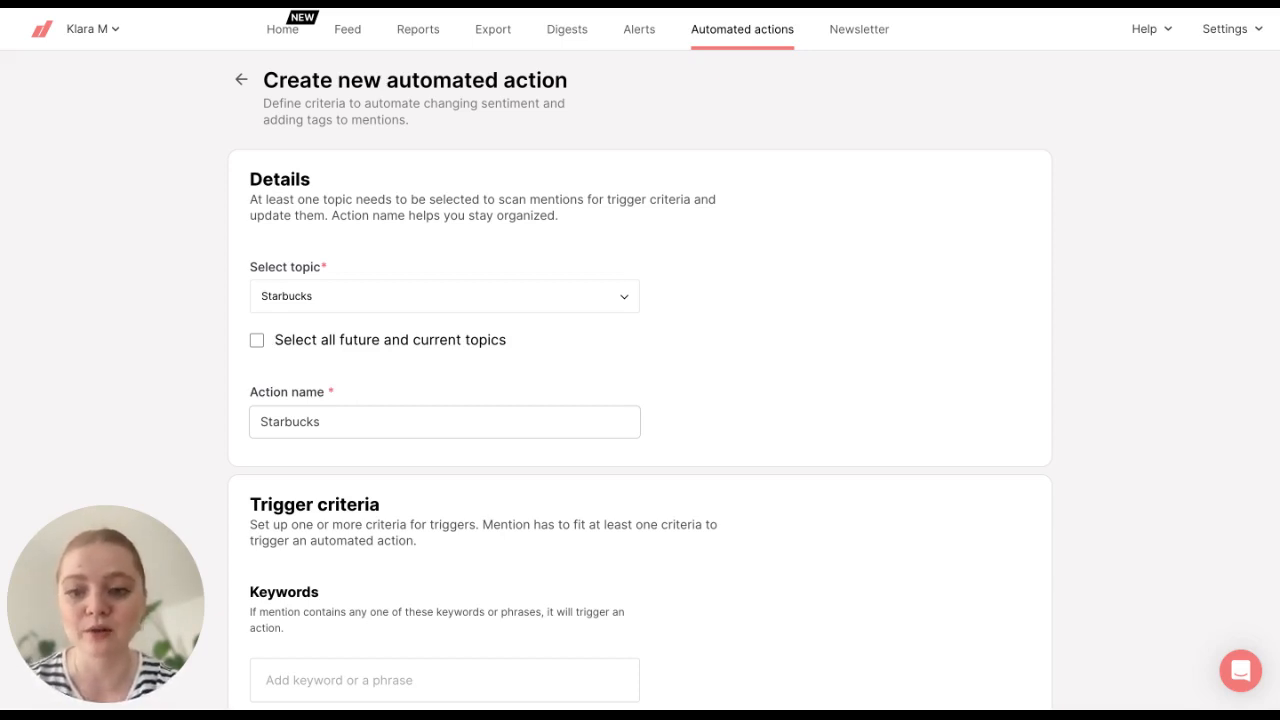
Step: Name the automated action "Starbucks - 1 tier media"
{"action": "left_click", "coordinate": [344, 421]}
{"action": "type", "text": "- "}
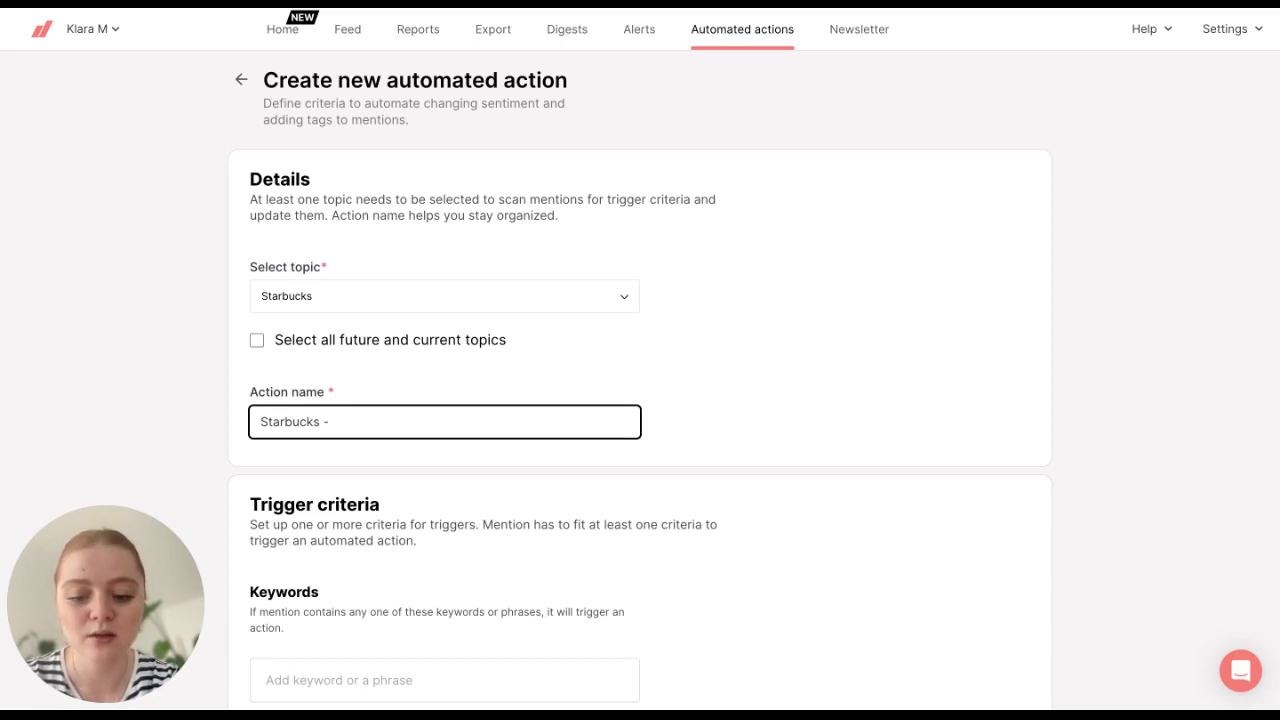
{"action": "type", "text": "1 tier media"}
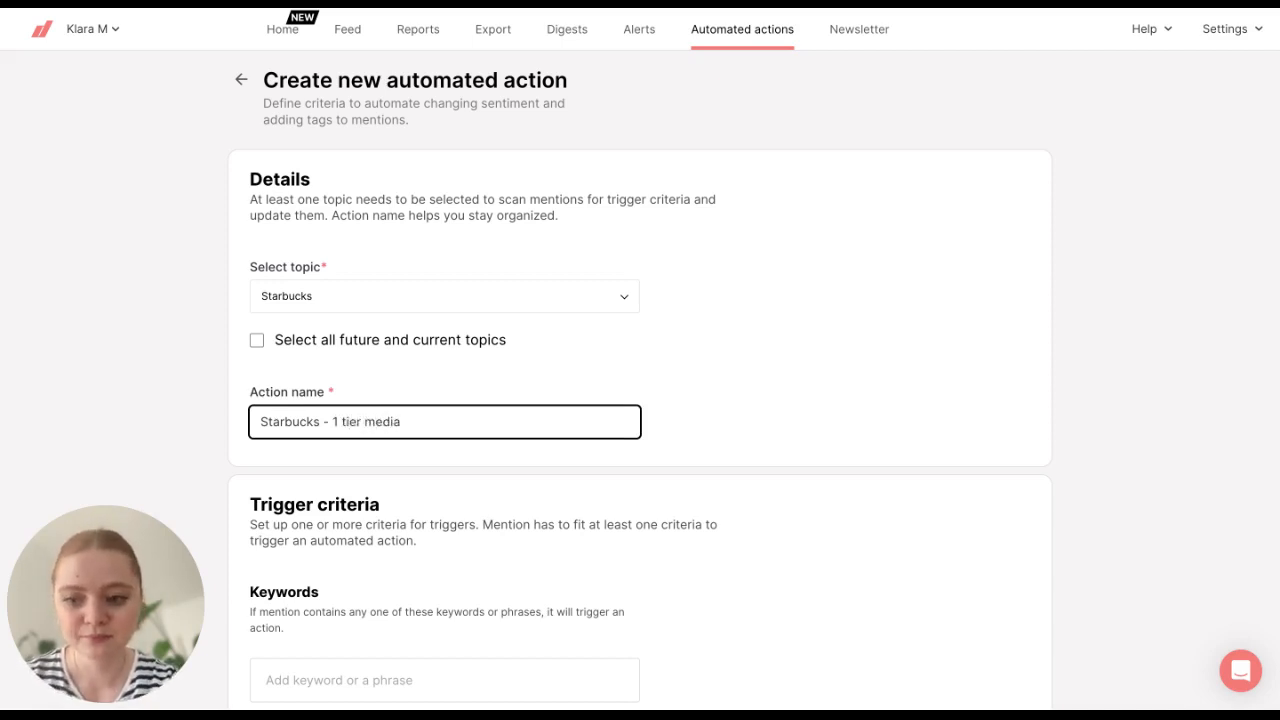
{"action": "left_click", "coordinate": [514, 388]}
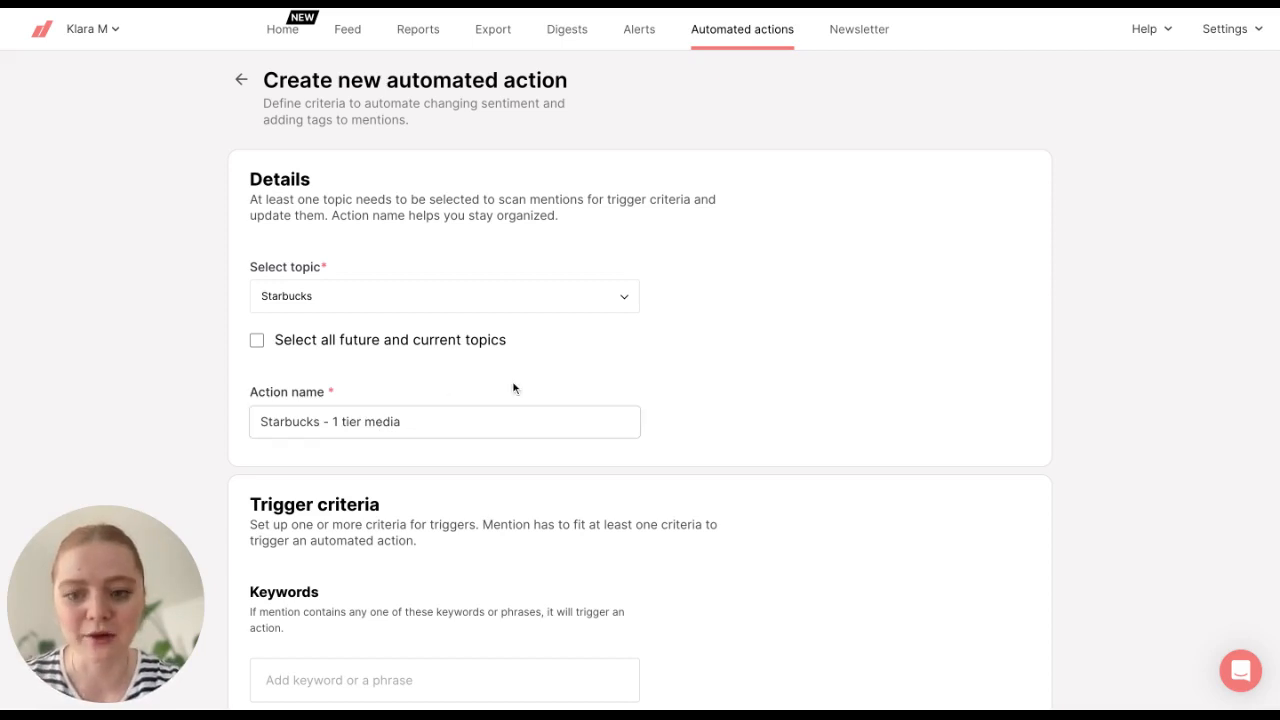
Step: Add nytimes.com, bbc.com and cnn.com as the website trigger criteria
{"action": "scroll", "coordinate": [500, 455], "scroll_direction": "down", "scroll_amount": 3}
{"action": "scroll", "coordinate": [500, 457], "scroll_direction": "down", "scroll_amount": 1}
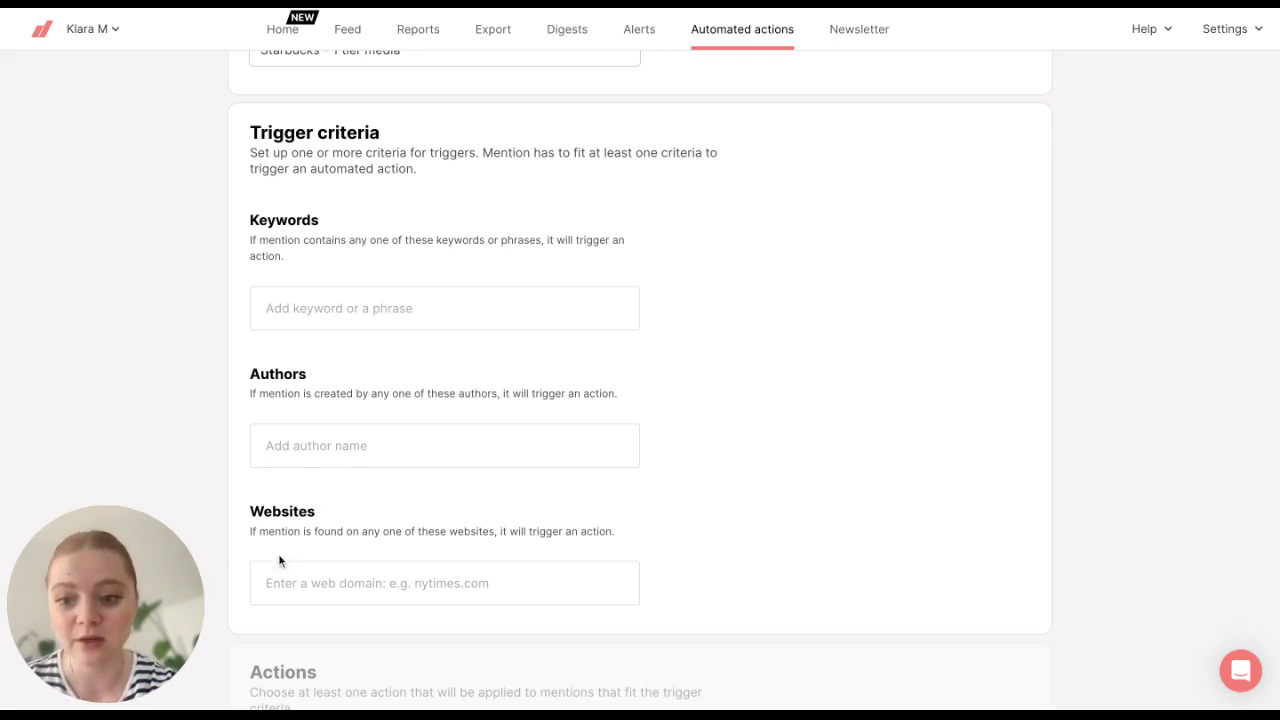
{"action": "left_click", "coordinate": [297, 589]}
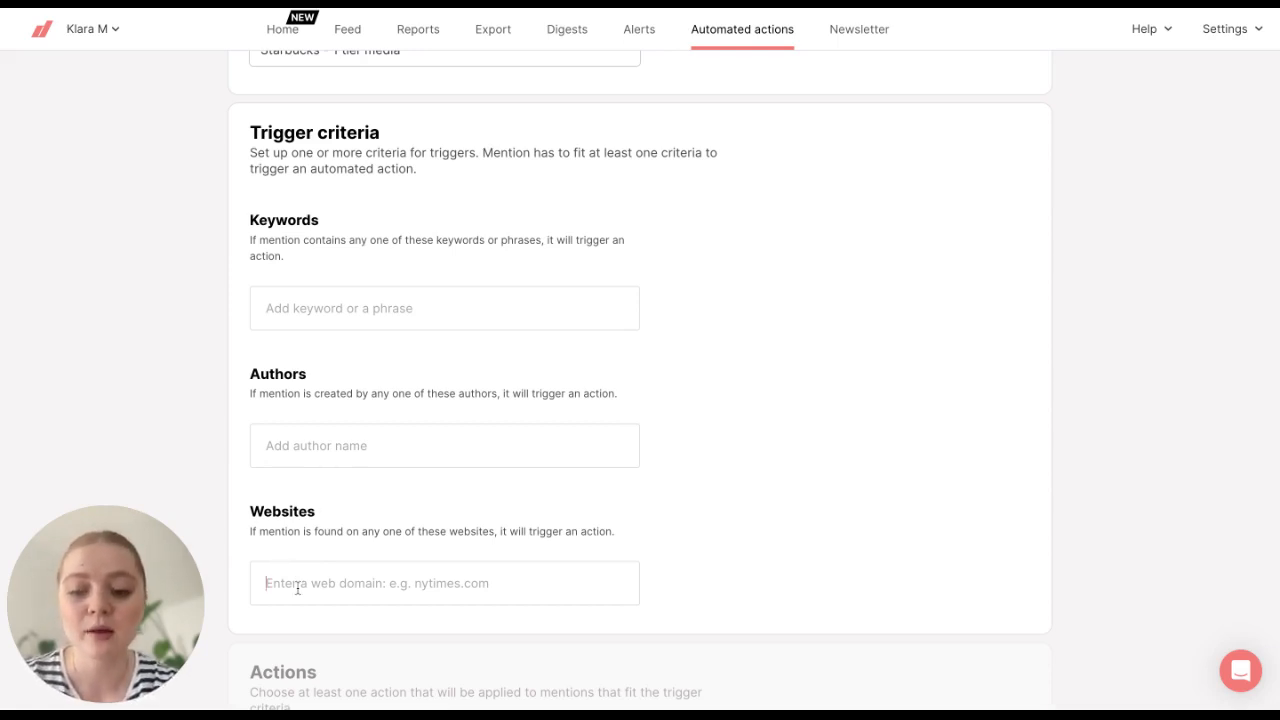
{"action": "type", "text": "nytim"}
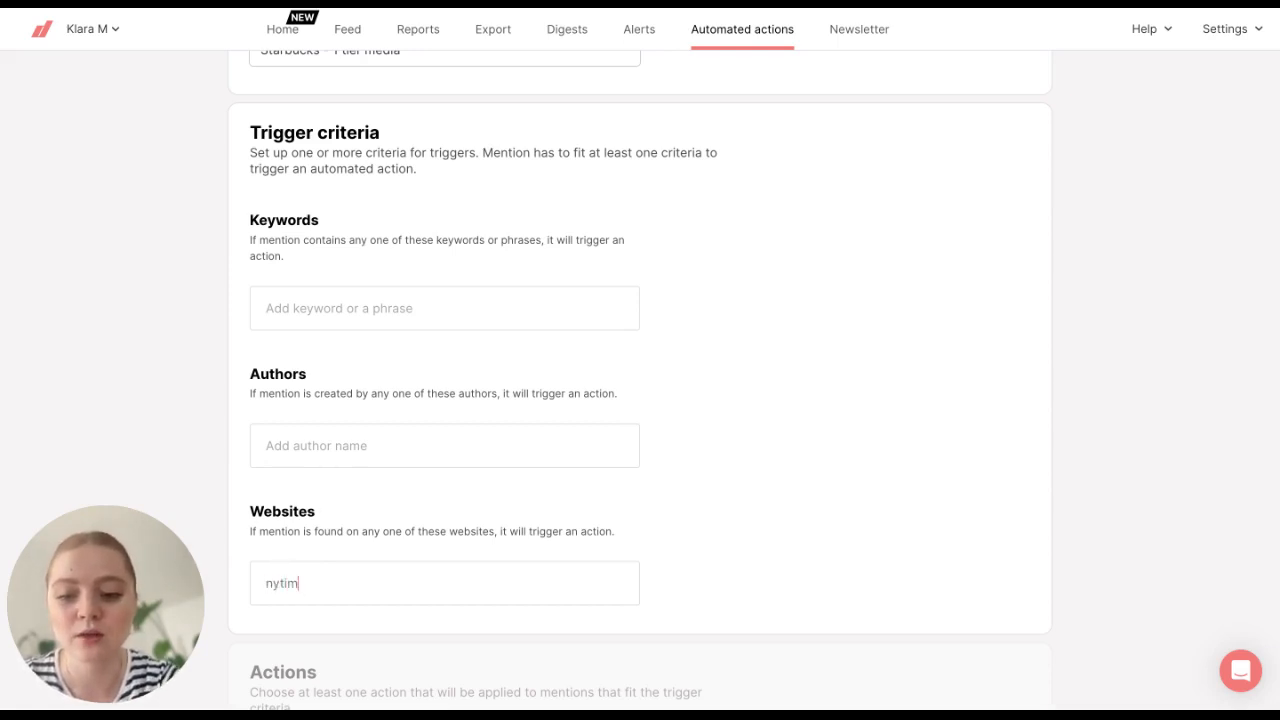
{"action": "type", "text": "es.com"}
{"action": "key", "text": "Return"}
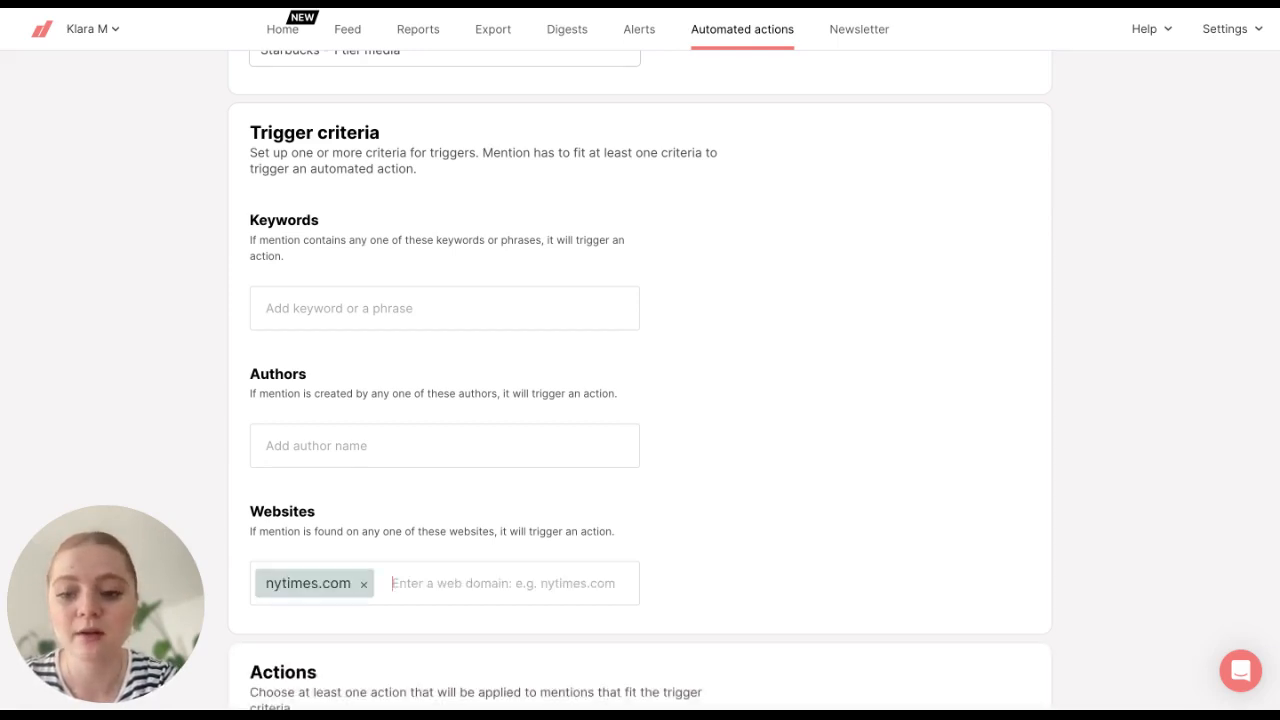
{"action": "type", "text": "b"}
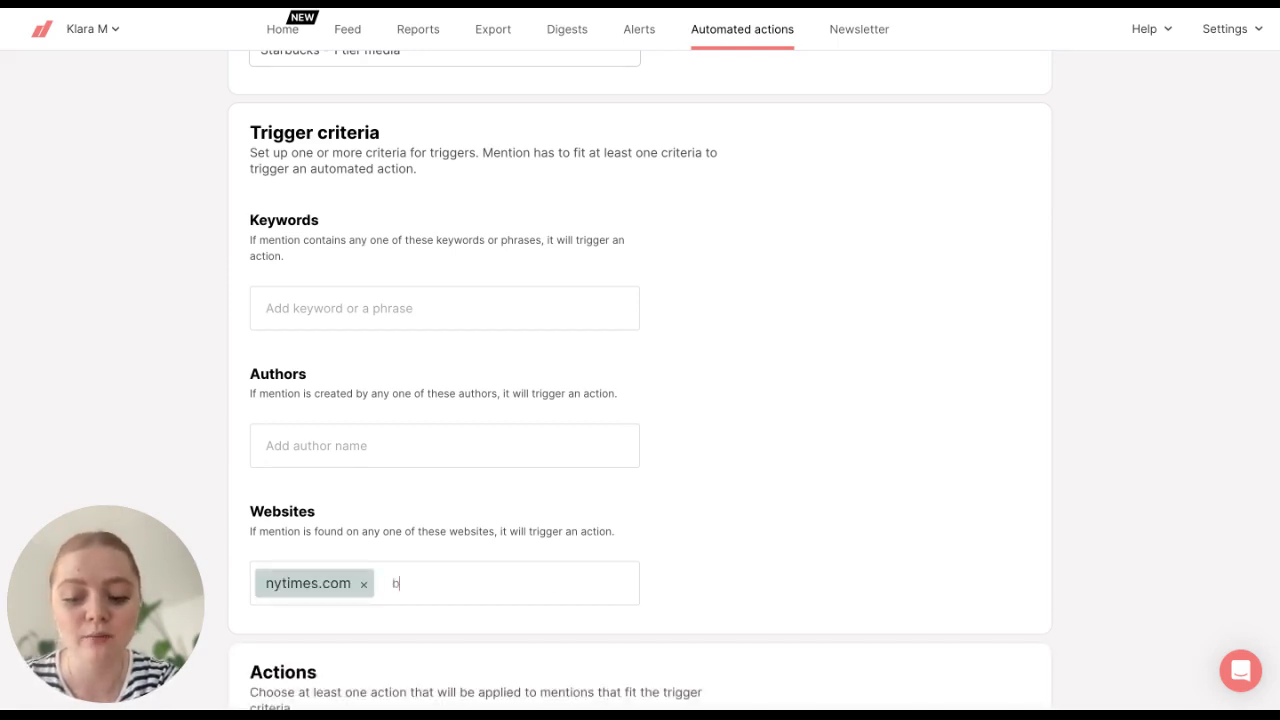
{"action": "type", "text": "bc.com"}
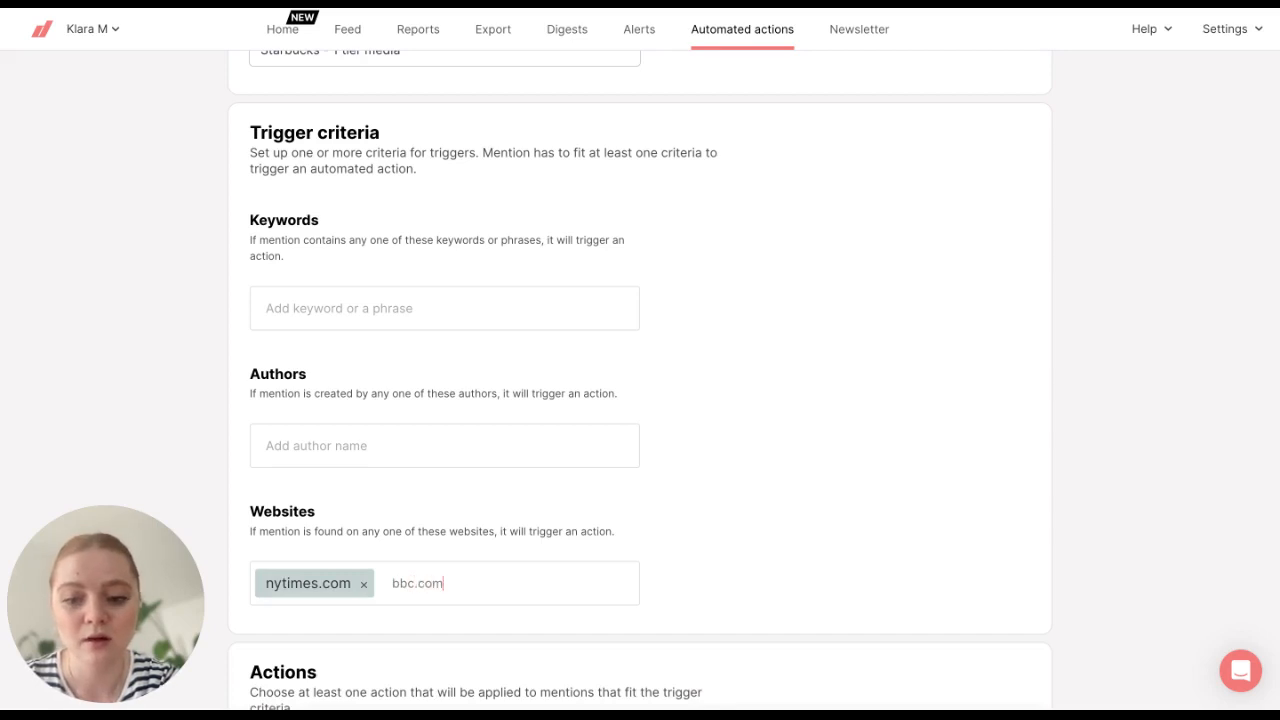
{"action": "key", "text": "Return"}
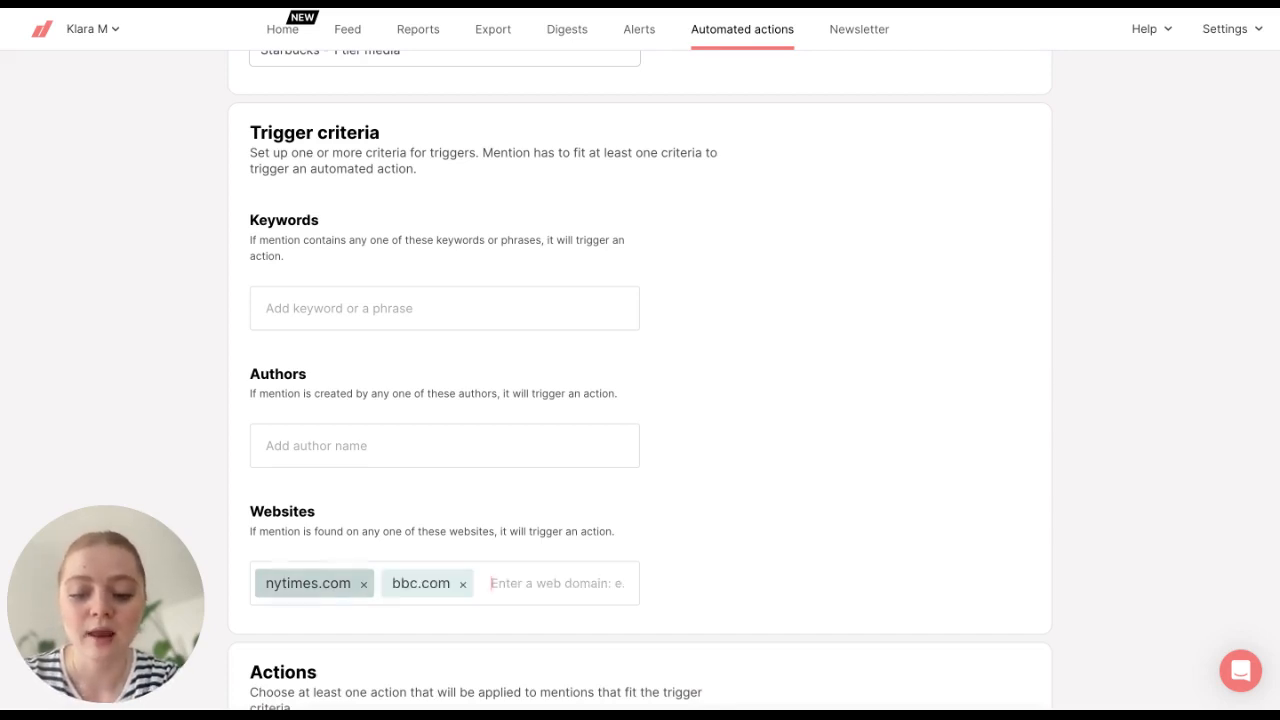
{"action": "type", "text": "cnn.com"}
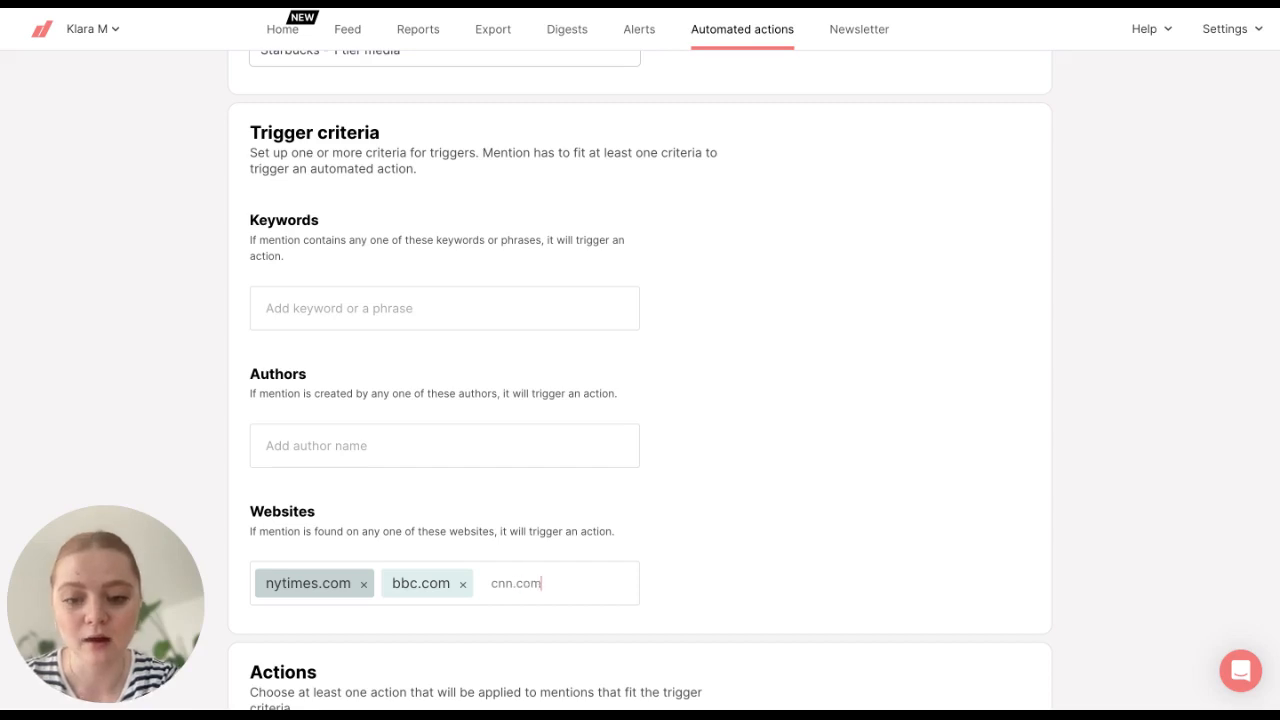
{"action": "key", "text": "Return"}
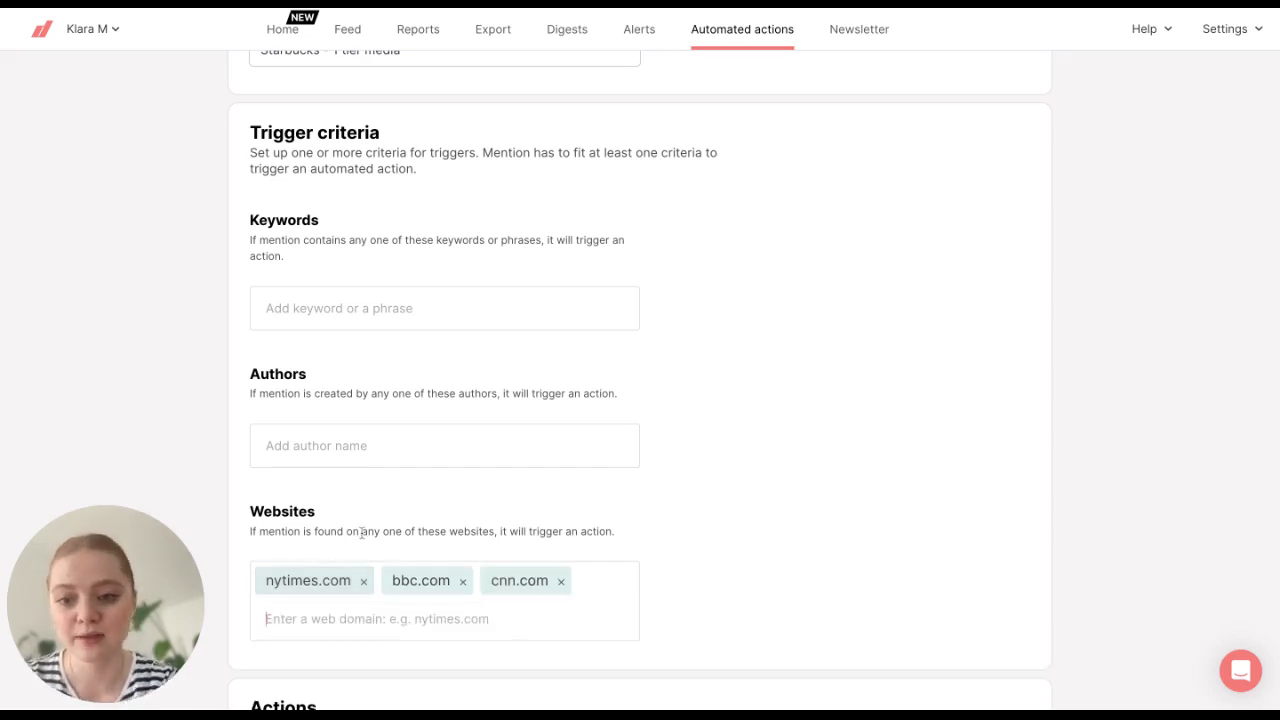
Step: Add the new tag "tier 1 media" as the action applied to matching mentions
{"action": "scroll", "coordinate": [361, 533], "scroll_direction": "down", "scroll_amount": 3}
{"action": "scroll", "coordinate": [642, 555], "scroll_direction": "down", "scroll_amount": 3}
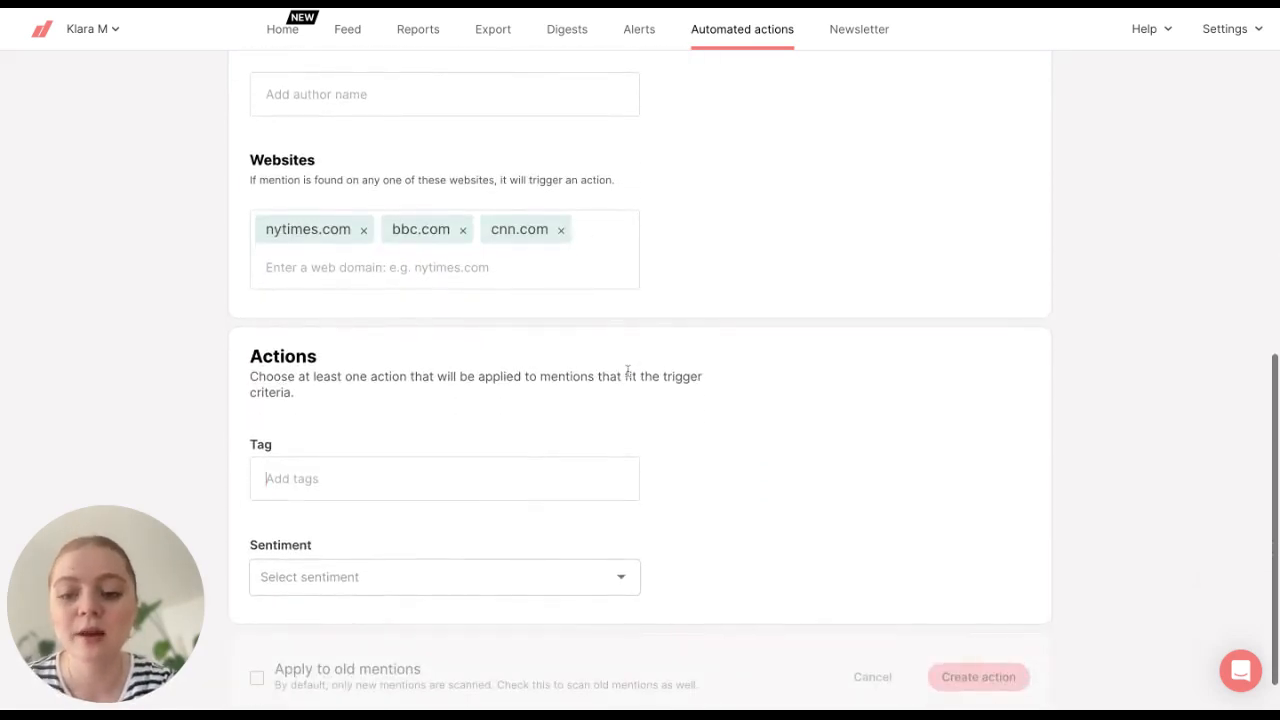
{"action": "scroll", "coordinate": [314, 420], "scroll_direction": "down", "scroll_amount": 1}
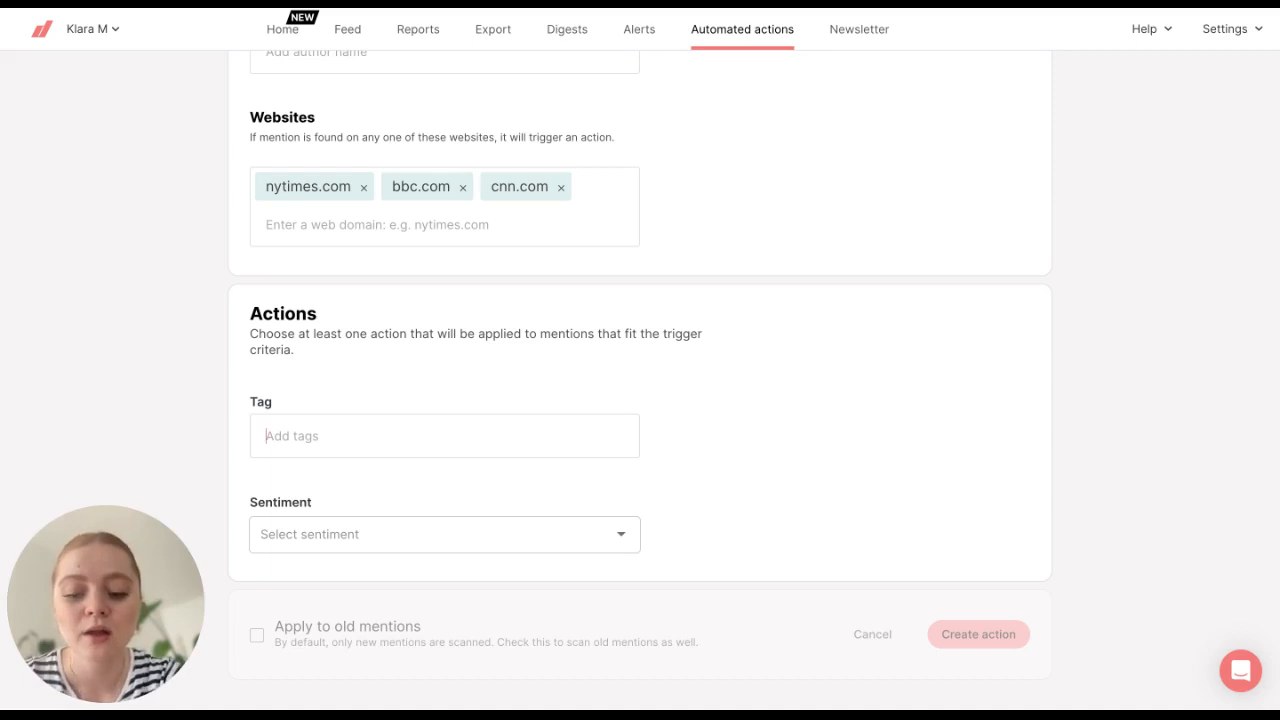
{"action": "type", "text": "tier 1 media"}
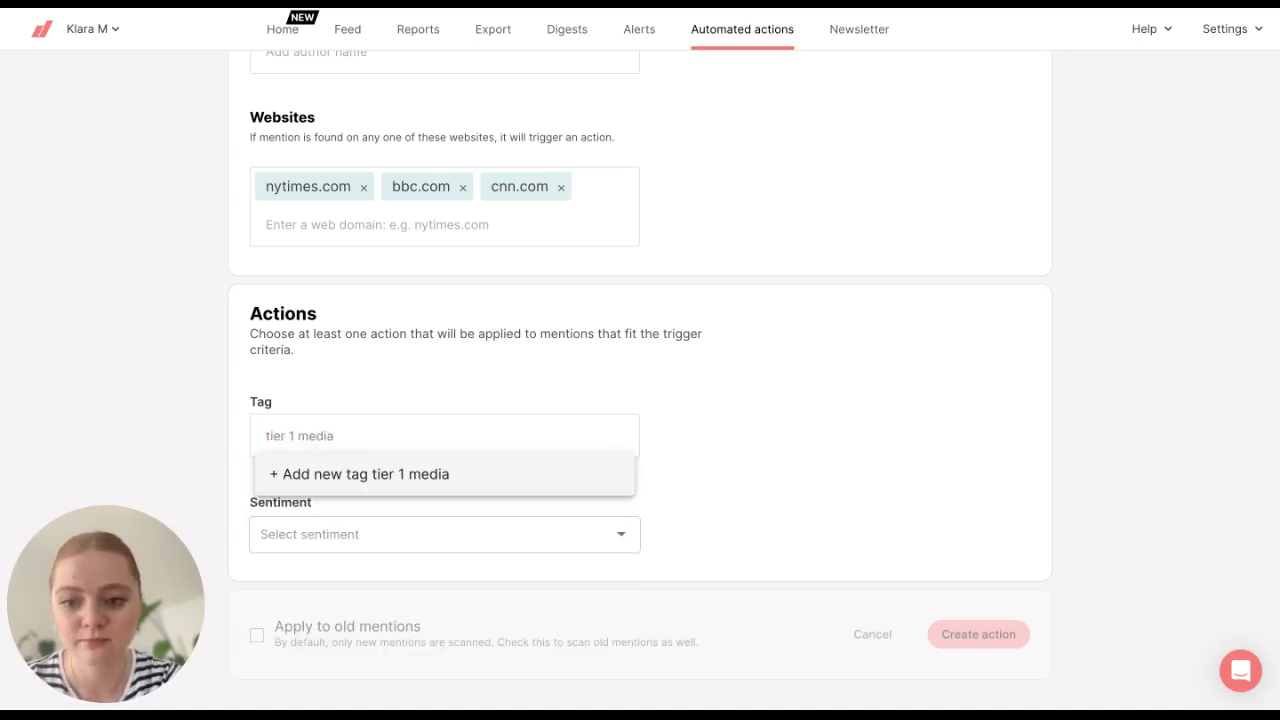
{"action": "key", "text": "Return"}
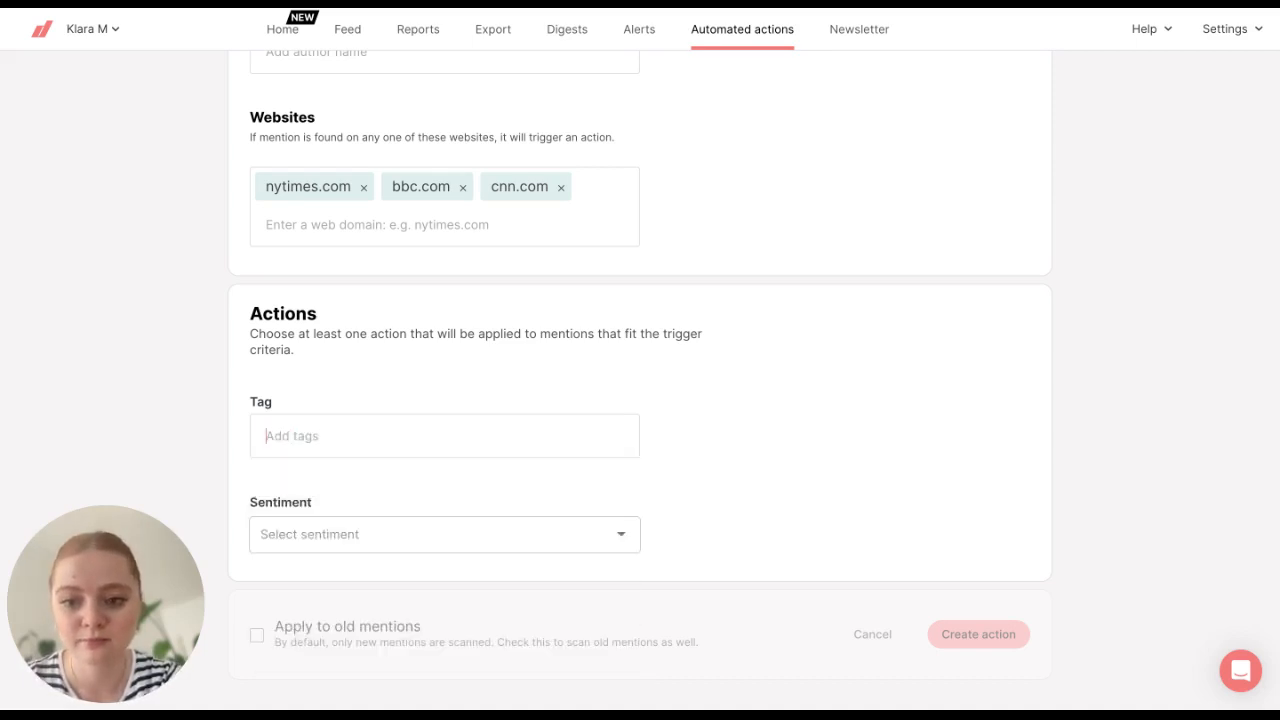
{"action": "left_click", "coordinate": [231, 405]}
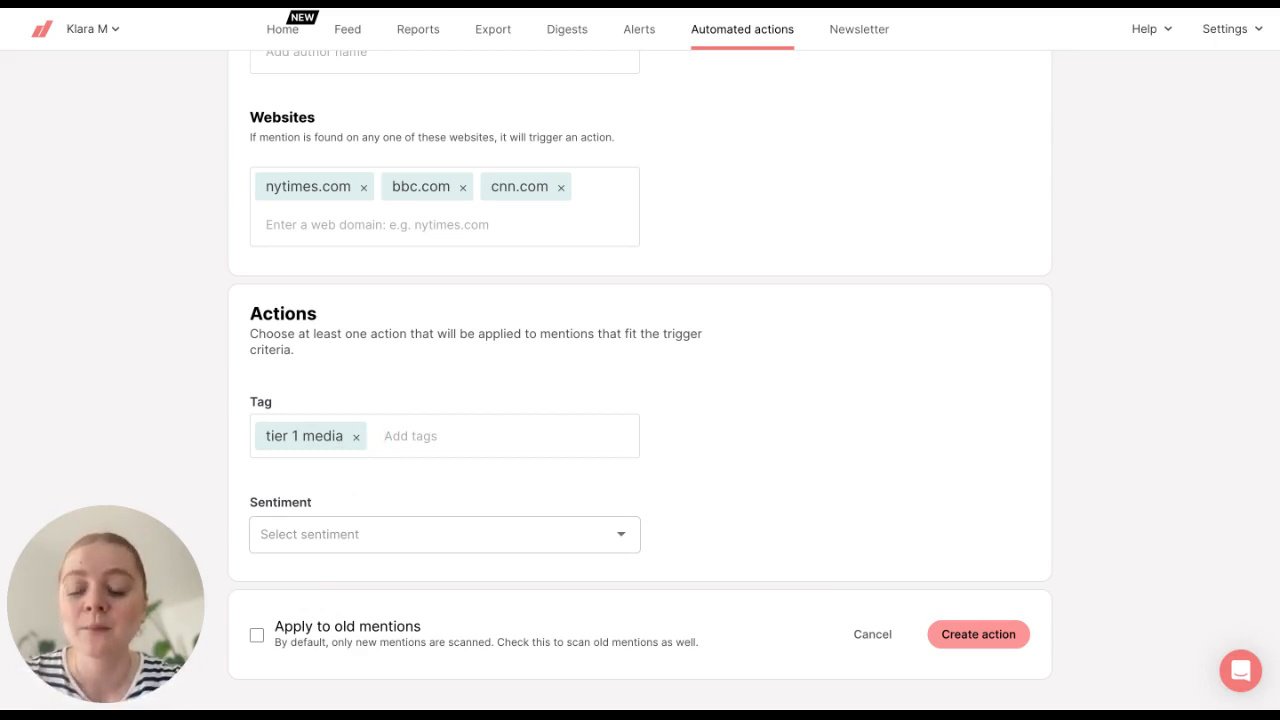
Step: Apply the automated action to old mentions as well and create it
{"action": "left_click", "coordinate": [258, 636]}
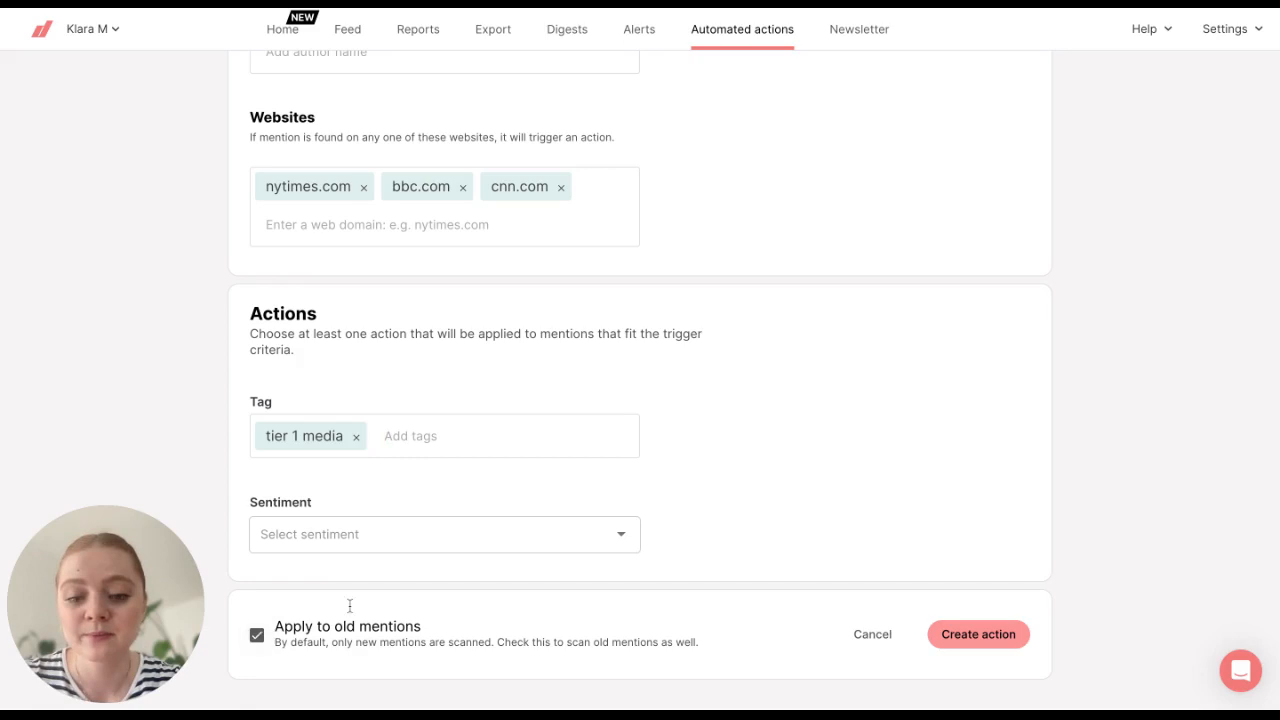
{"action": "left_click", "coordinate": [994, 638]}
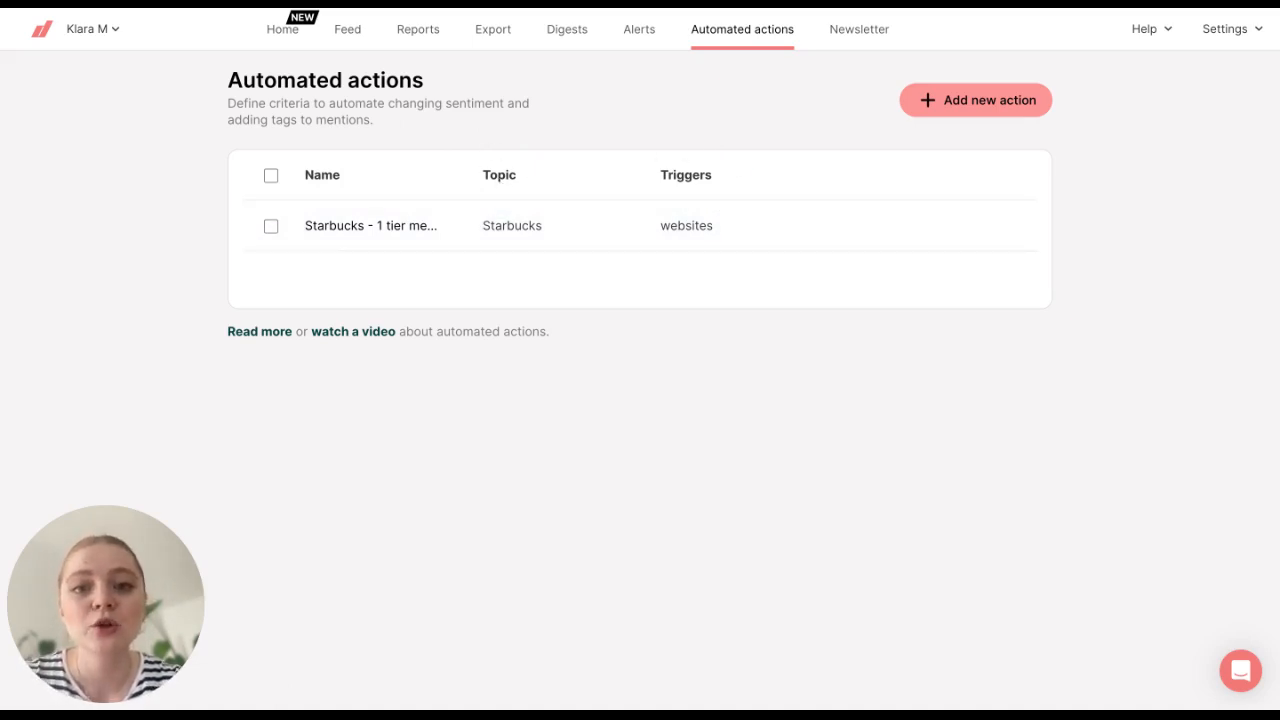
Step: Start a second automated action with the Starbucks topic from the Coffee group as its feed source
{"action": "left_click", "coordinate": [971, 110]}
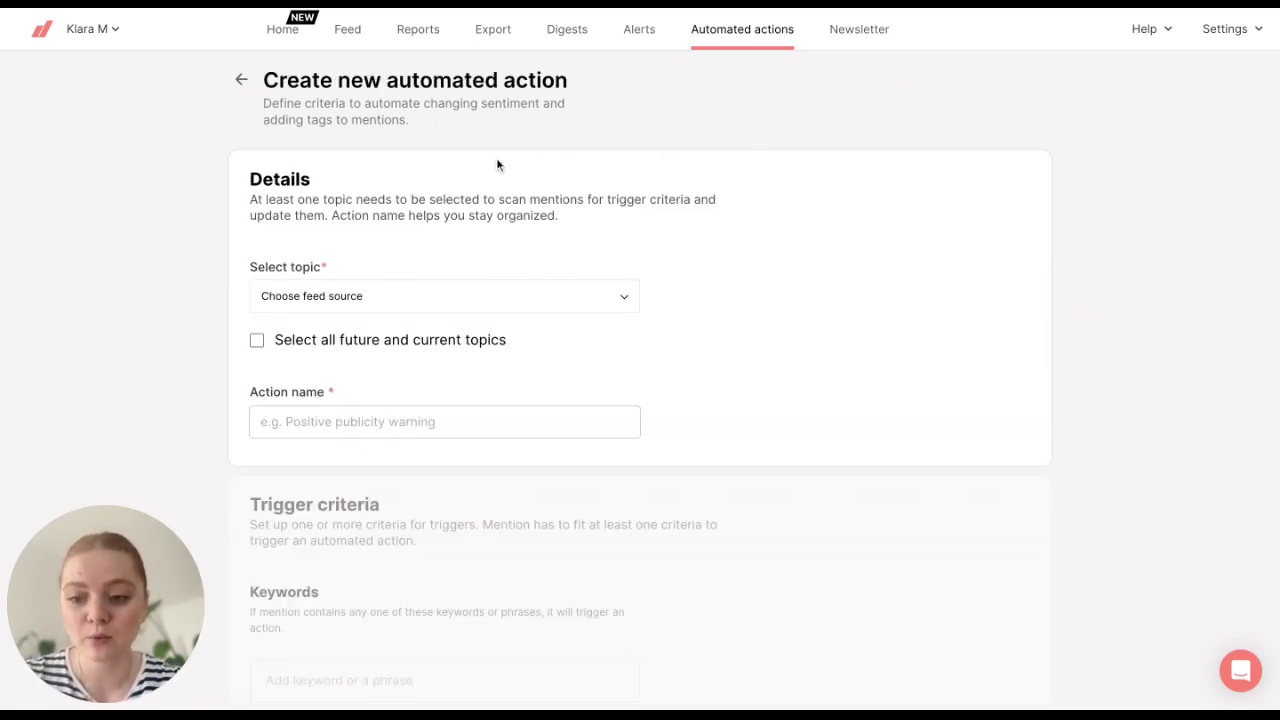
{"action": "left_click", "coordinate": [447, 299]}
{"action": "left_click", "coordinate": [377, 461]}
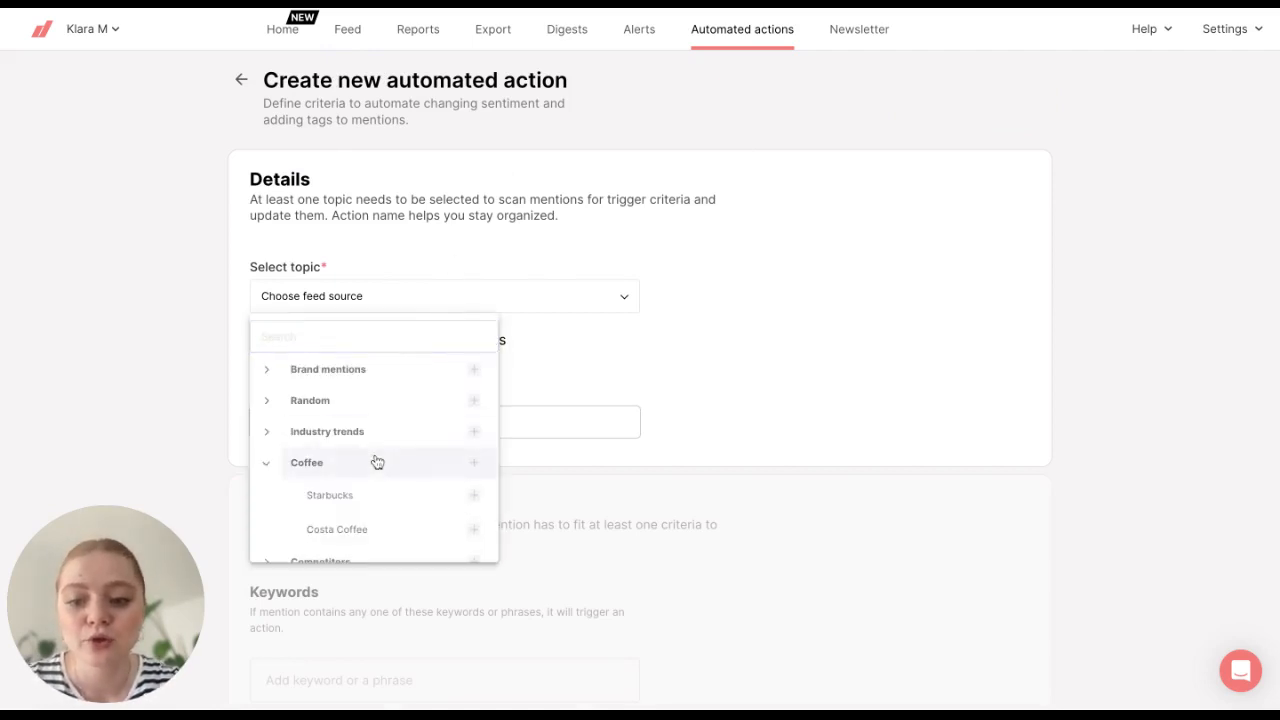
{"action": "left_click", "coordinate": [423, 500]}
{"action": "left_click", "coordinate": [563, 365]}
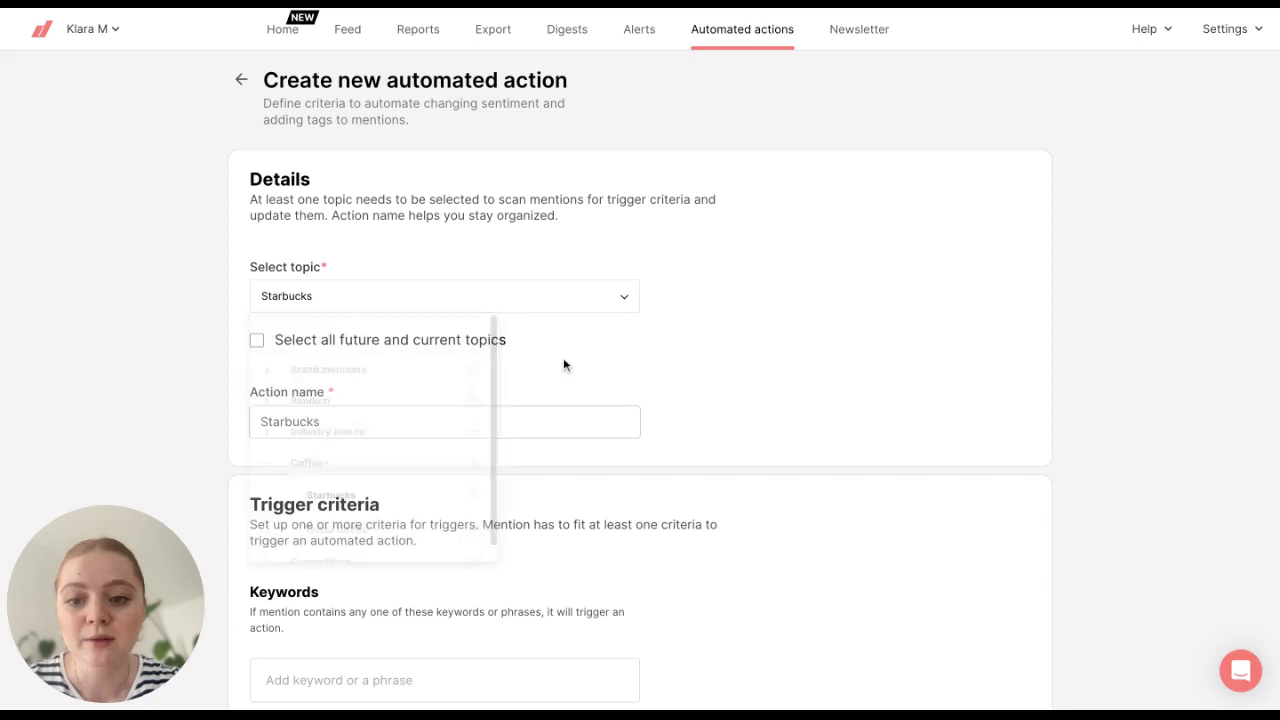
Step: Name the second automated action "Starbucks - negative sentiment"
{"action": "left_click", "coordinate": [367, 420]}
{"action": "type", "text": "-"}
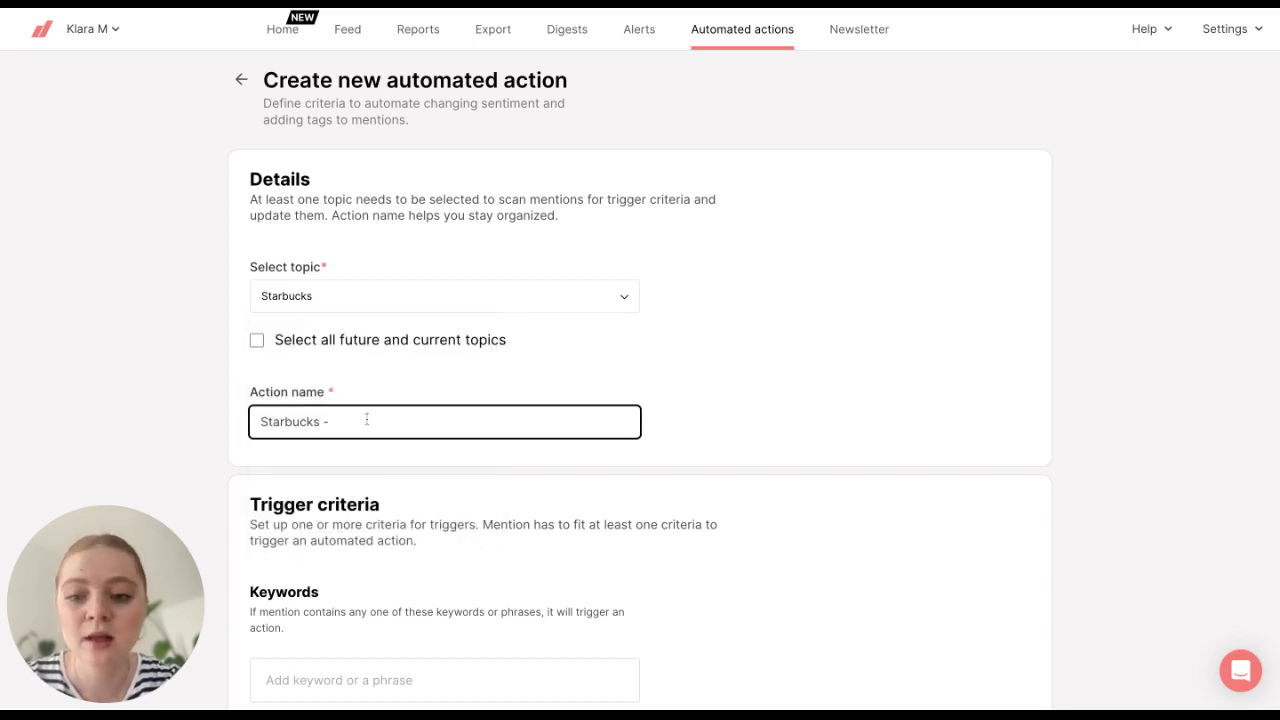
{"action": "type", "text": " negative se"}
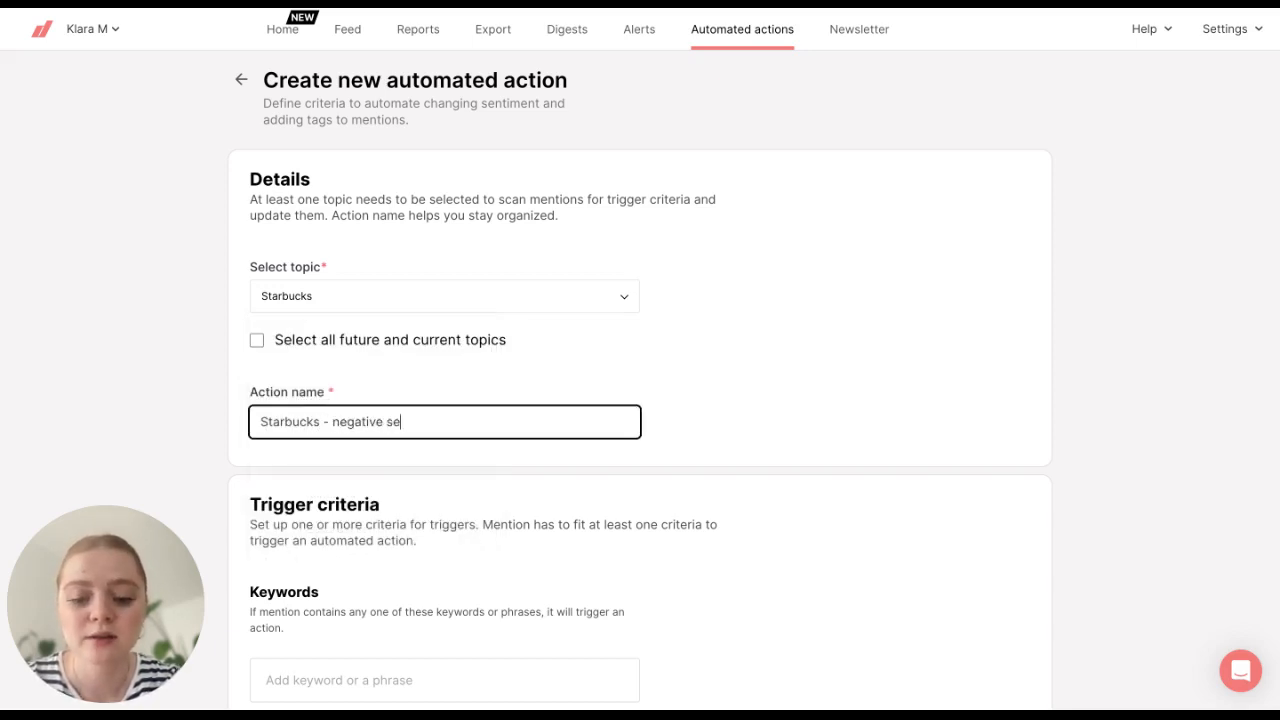
{"action": "type", "text": "ntiment"}
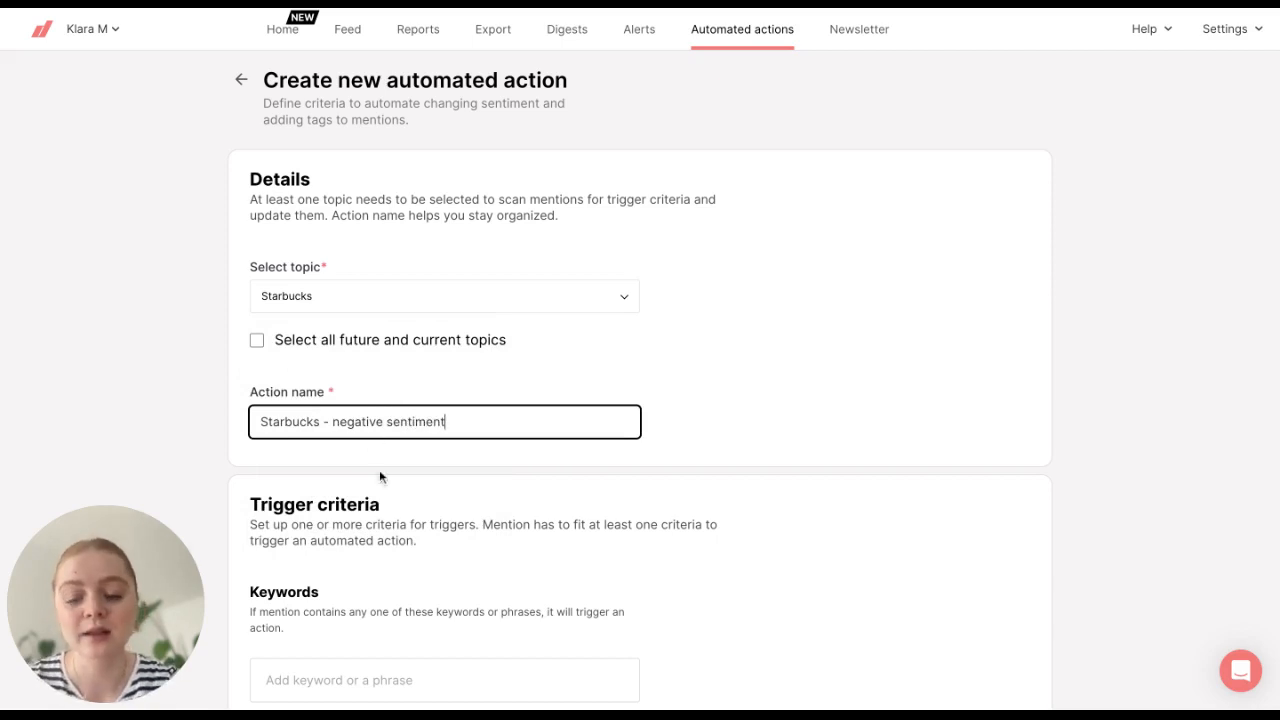
Step: Add "bad" and "awful" as keyword trigger criteria
{"action": "scroll", "coordinate": [380, 475], "scroll_direction": "down", "scroll_amount": 5}
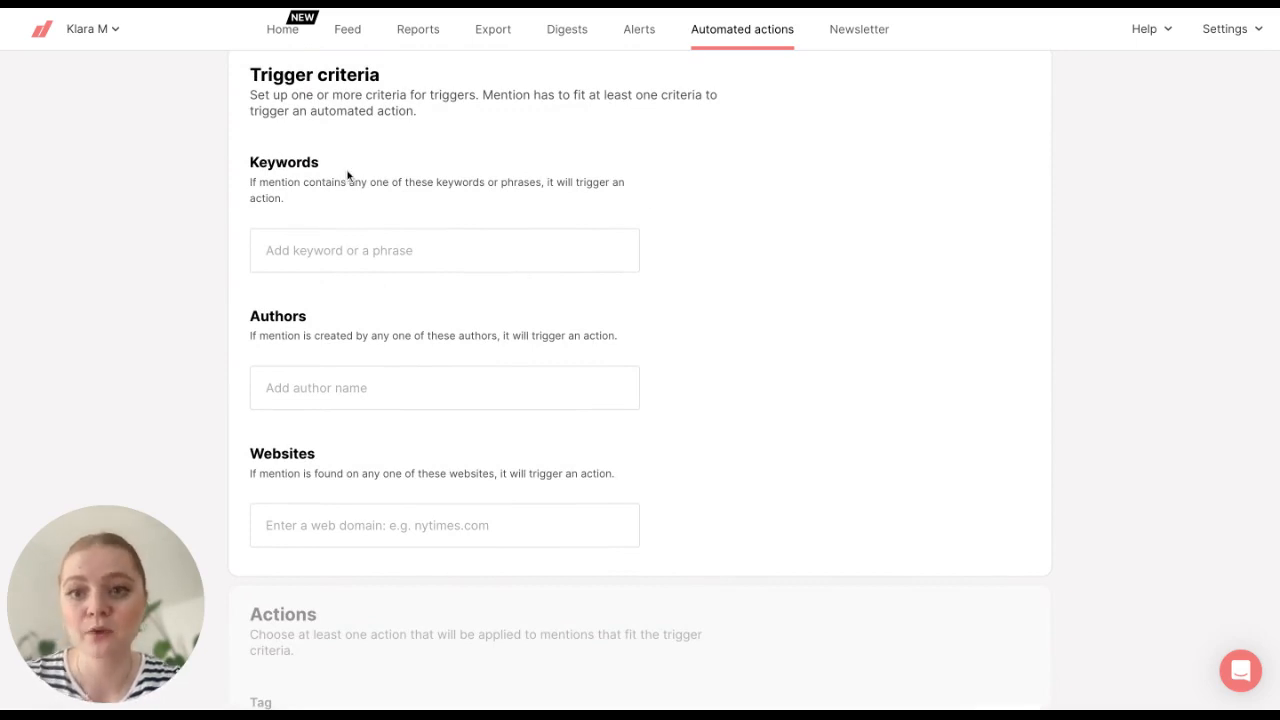
{"action": "scroll", "coordinate": [349, 177], "scroll_direction": "up", "scroll_amount": 1}
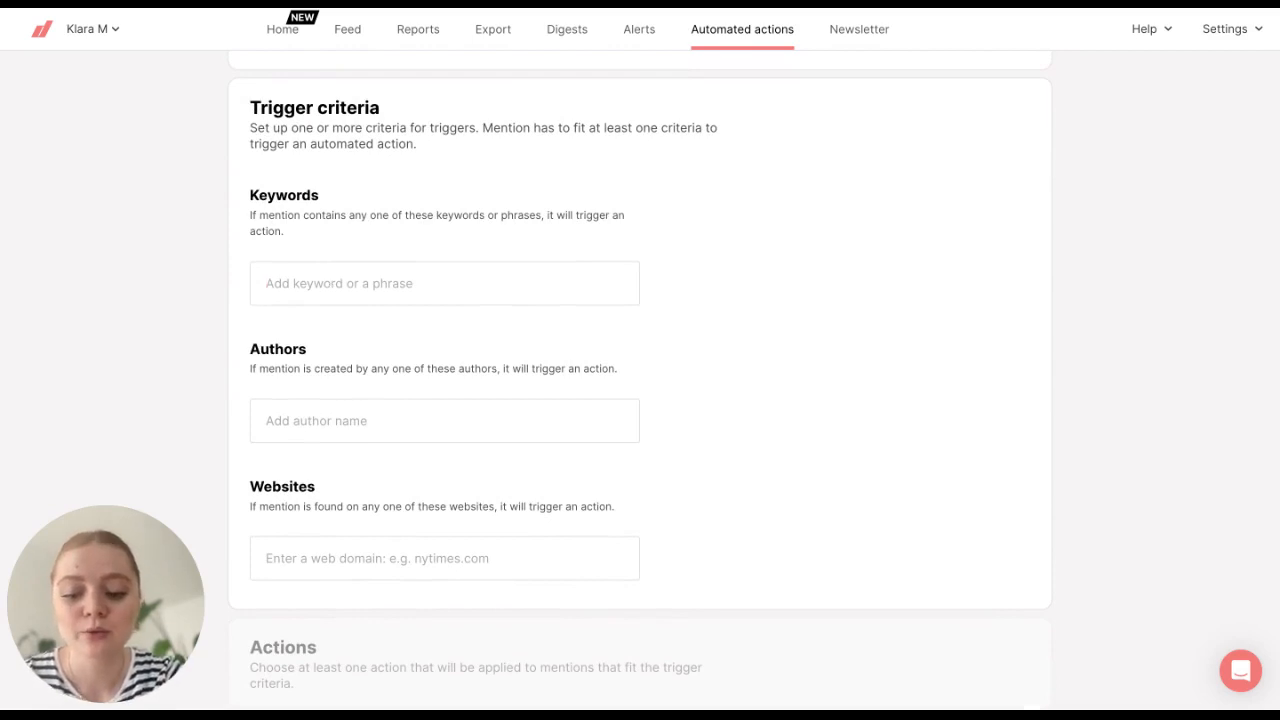
{"action": "type", "text": "bad"}
{"action": "key", "text": "Return"}
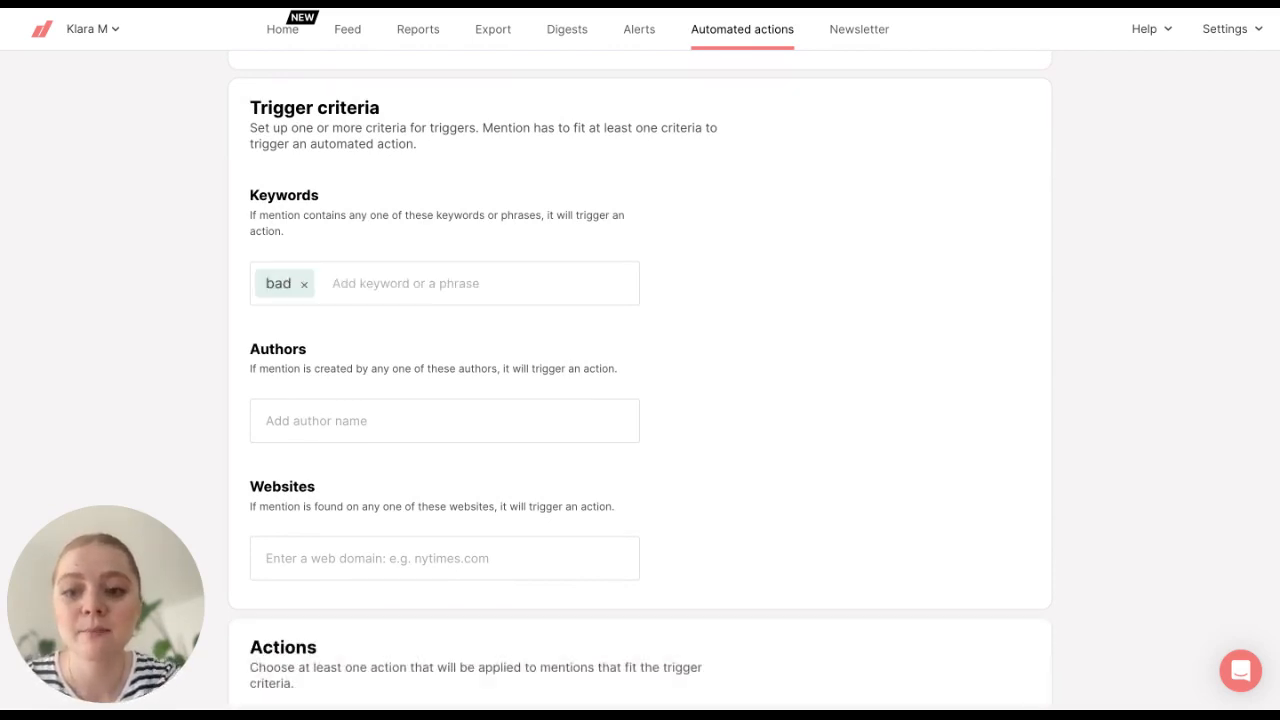
{"action": "type", "text": "awful"}
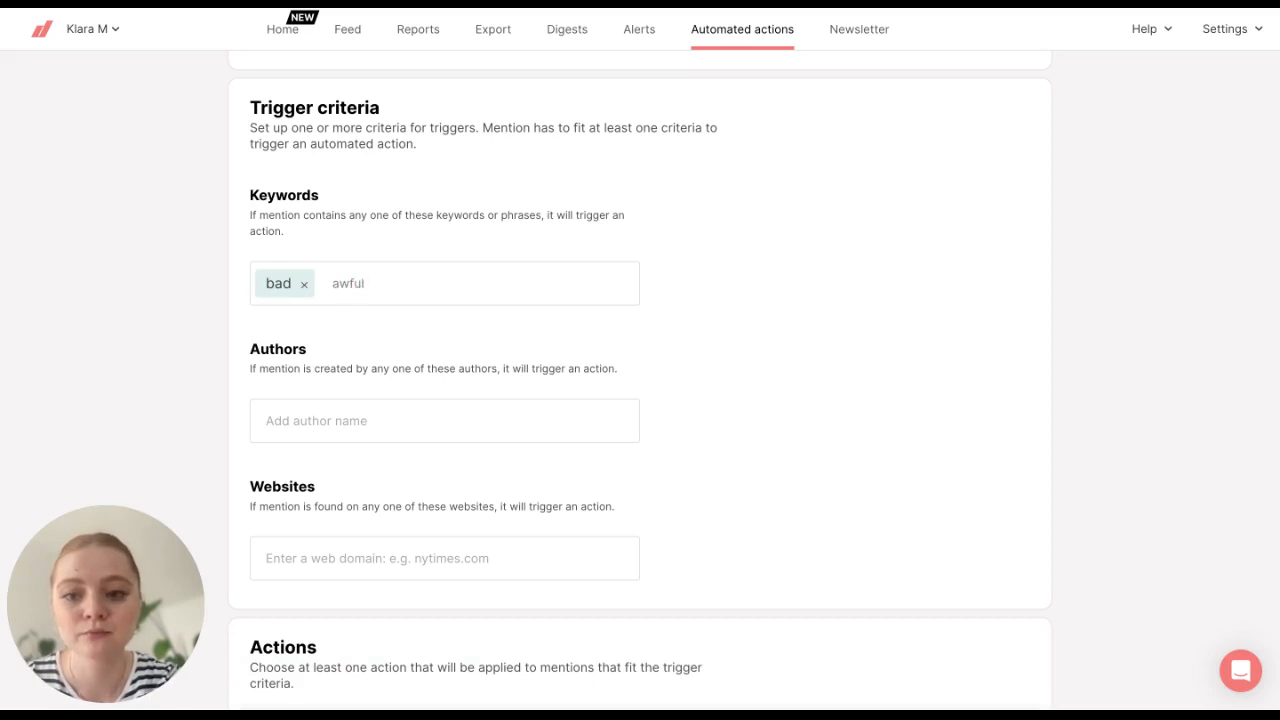
{"action": "key", "text": "Return"}
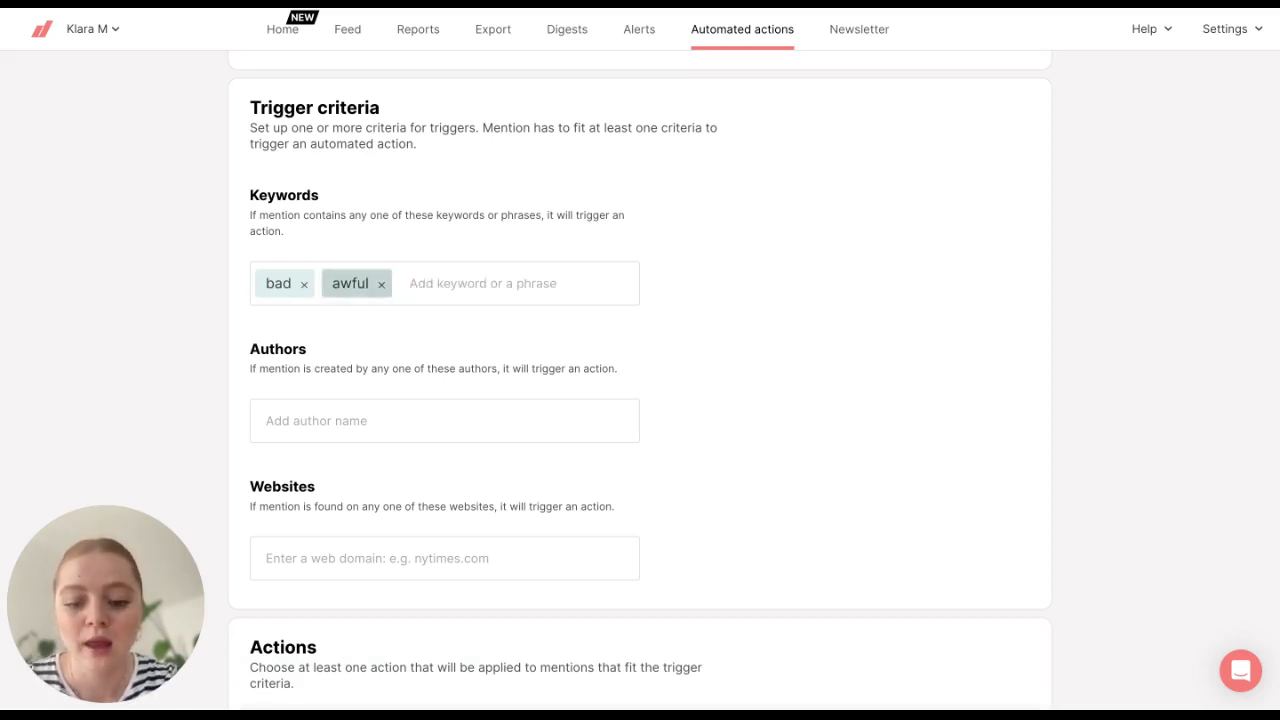
Step: Add "hate" as a trigger keyword and have the automated action set the sentiment of matching mentions to Negative
{"action": "type", "text": "hate"}
{"action": "key", "text": "Return"}
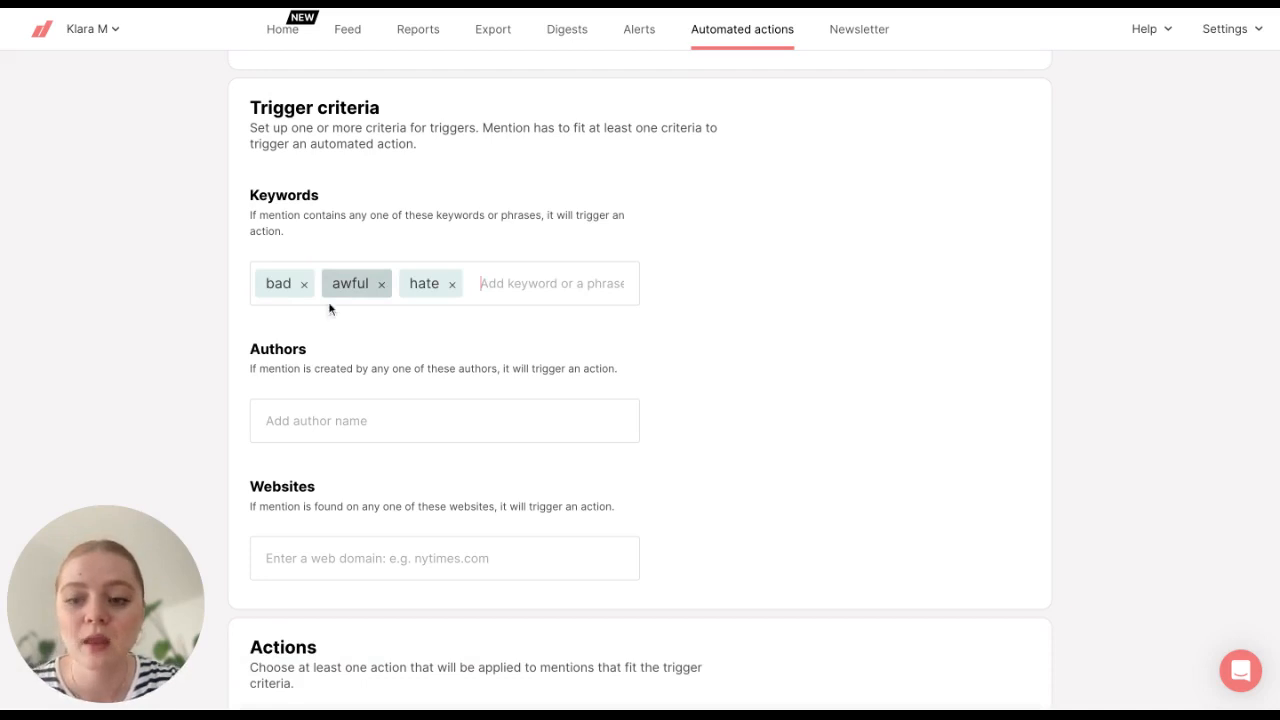
{"action": "scroll", "coordinate": [346, 413], "scroll_direction": "down", "scroll_amount": 3}
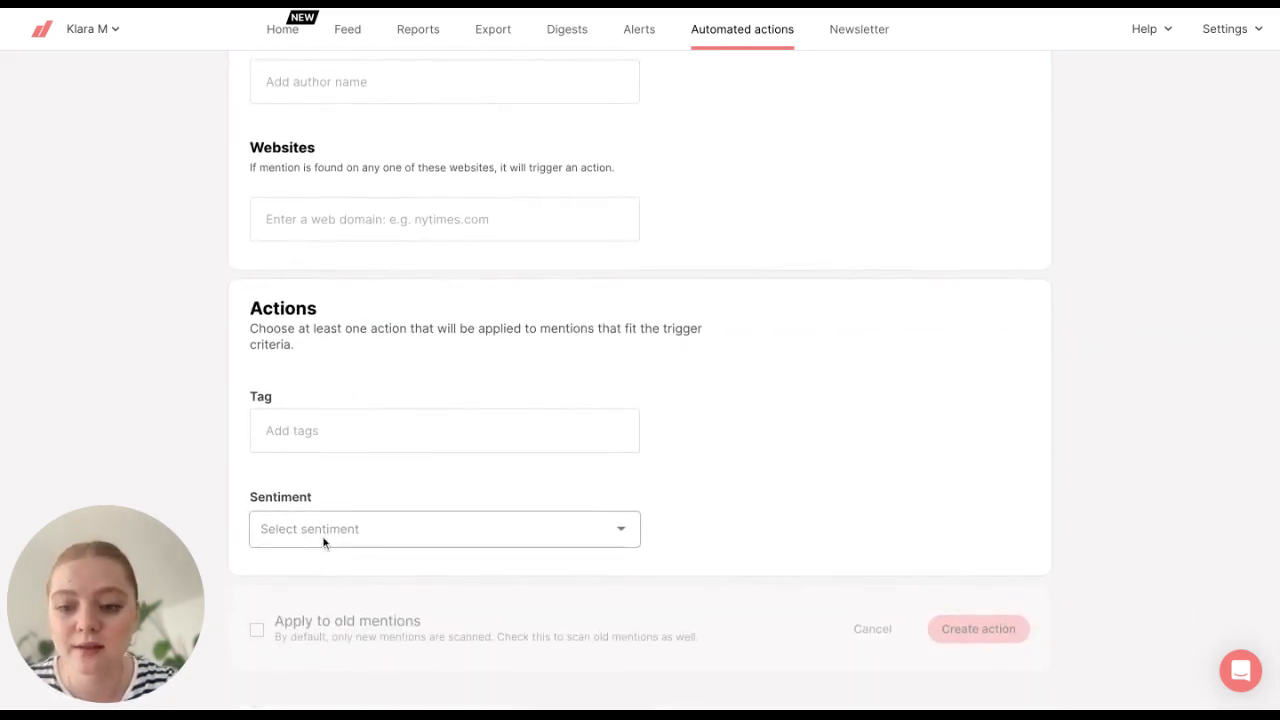
{"action": "left_click", "coordinate": [380, 531]}
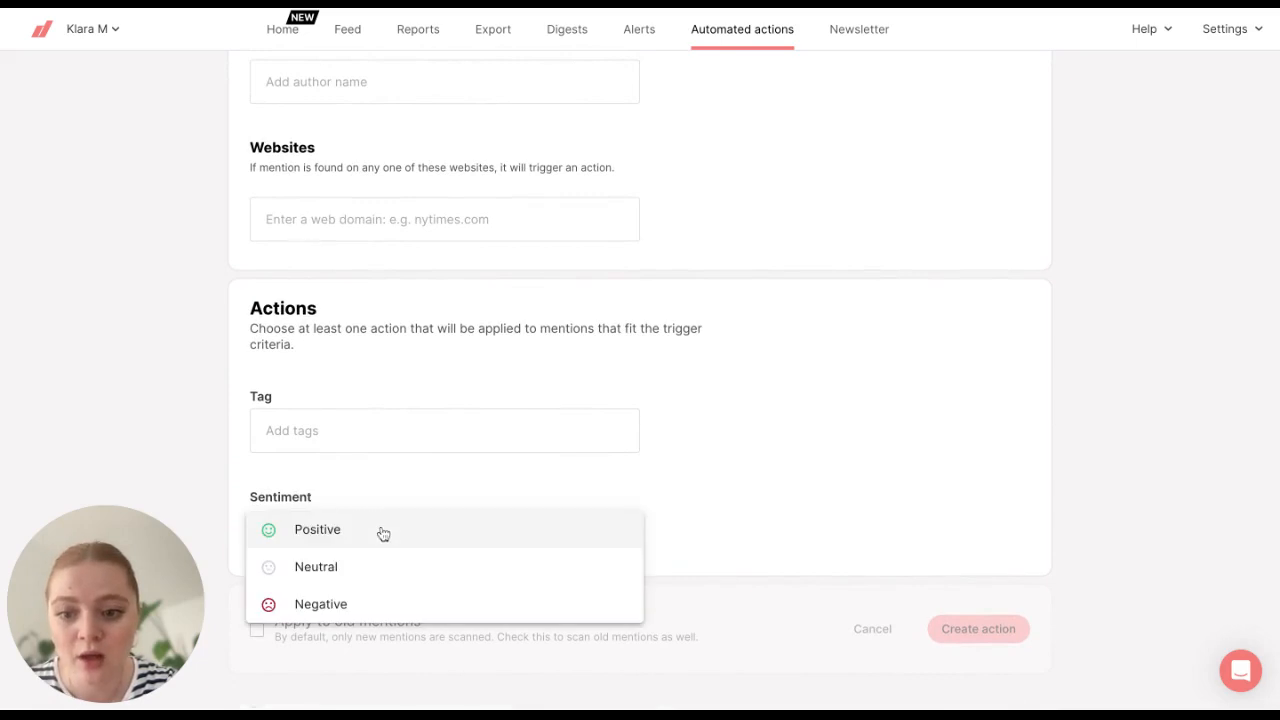
{"action": "left_click", "coordinate": [340, 605]}
Step: Apply the negative-sentiment action to old mentions too and create the action
{"action": "scroll", "coordinate": [390, 404], "scroll_direction": "up", "scroll_amount": 2}
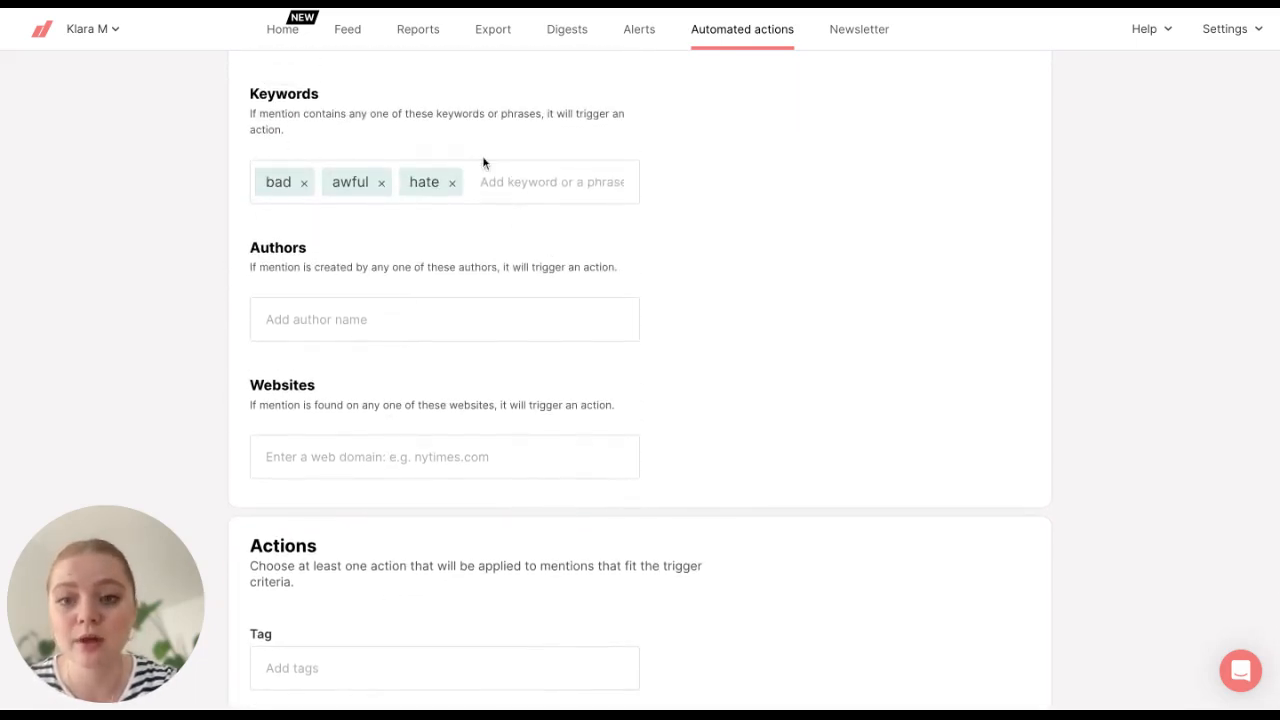
{"action": "scroll", "coordinate": [466, 350], "scroll_direction": "down", "scroll_amount": 2}
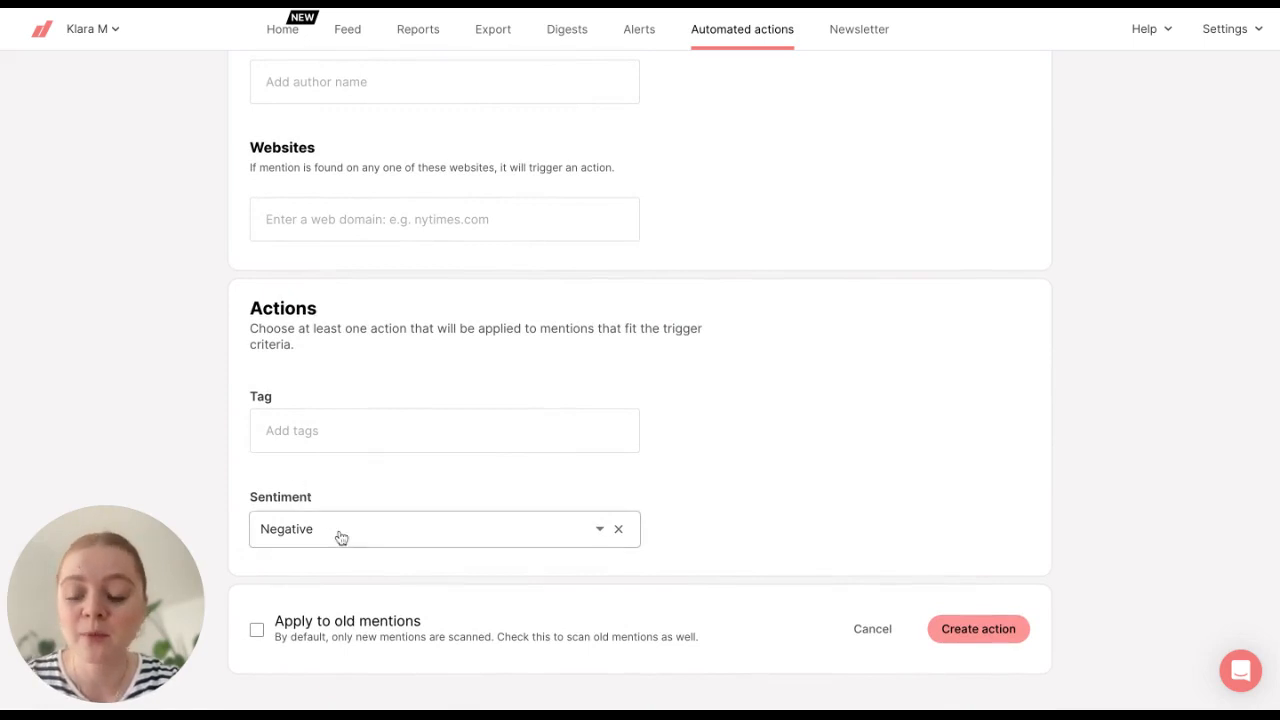
{"action": "left_click", "coordinate": [256, 636]}
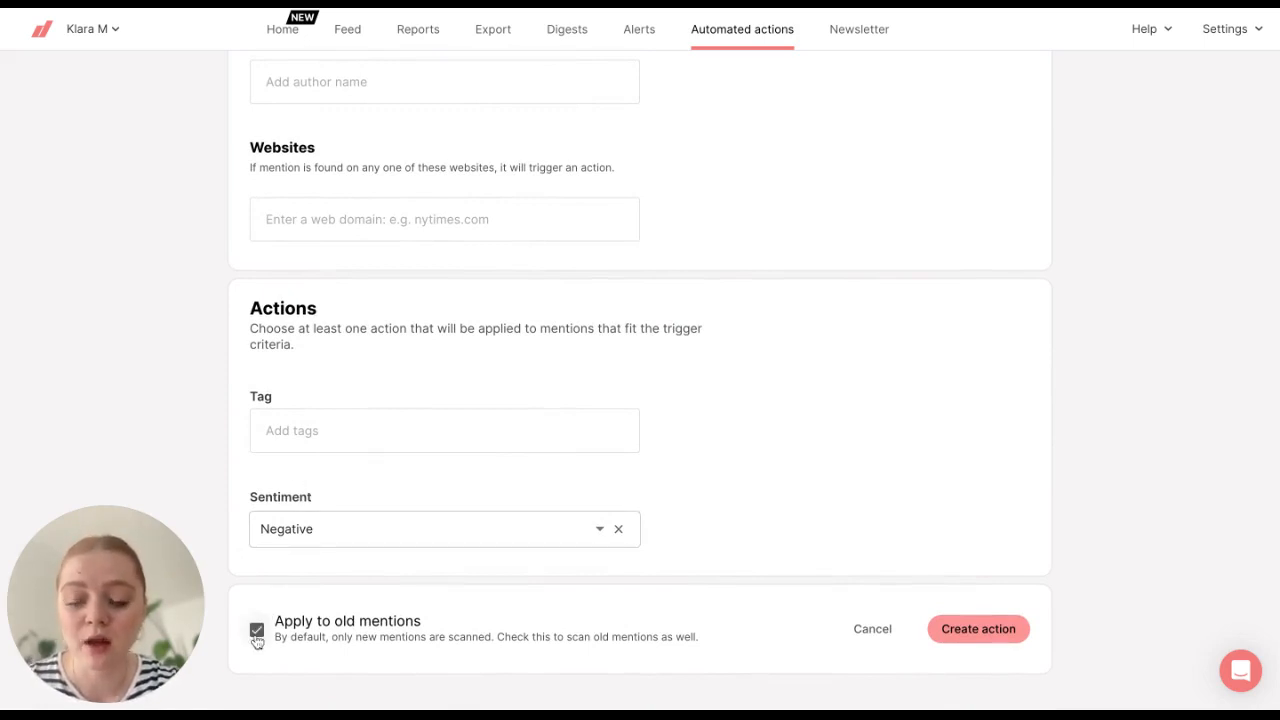
{"action": "left_click", "coordinate": [1003, 628]}
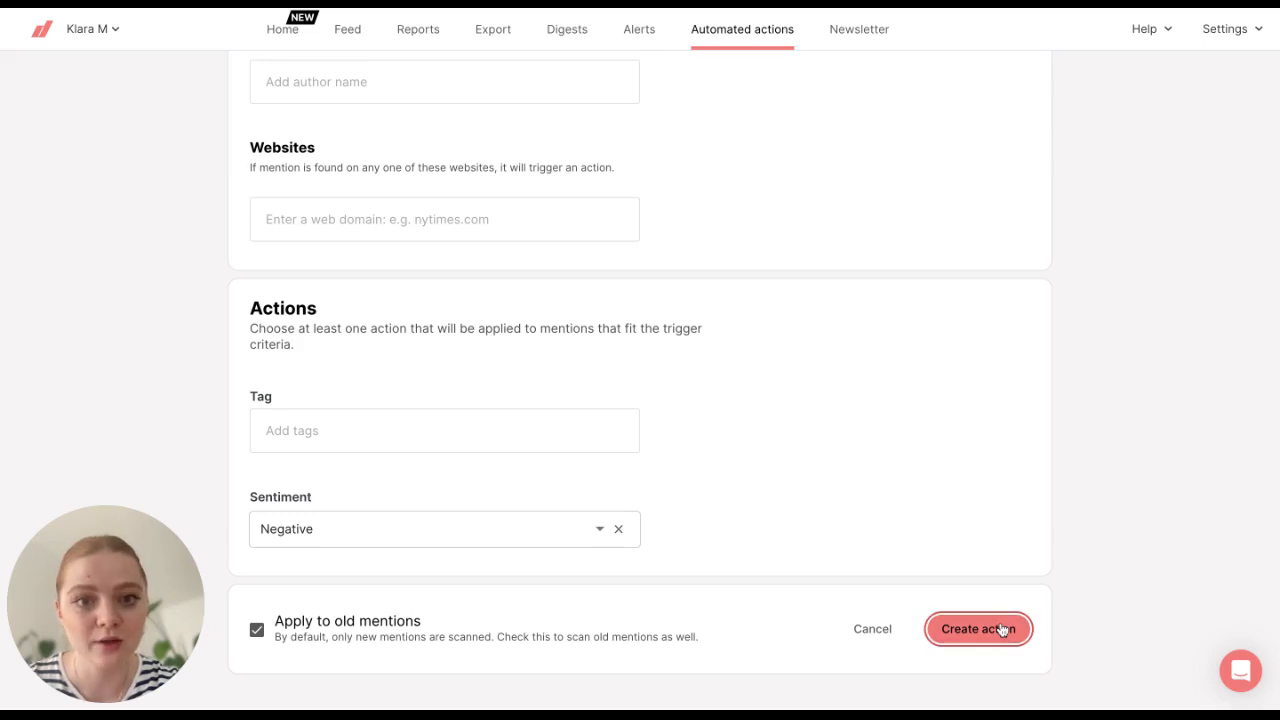